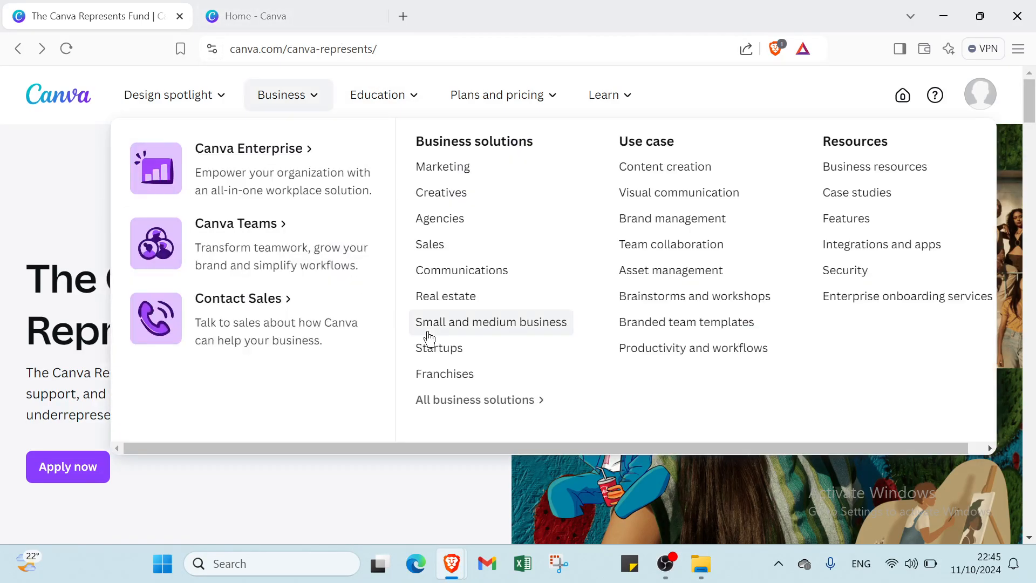
Step: Review the Canva Represents Fund page's sections on inclusive content, artist applications and the long-term commitment to diversity
{"action": "scroll", "coordinate": [417, 338], "scroll_direction": "down", "scroll_amount": 2}
{"action": "scroll", "coordinate": [418, 332], "scroll_direction": "down", "scroll_amount": 6}
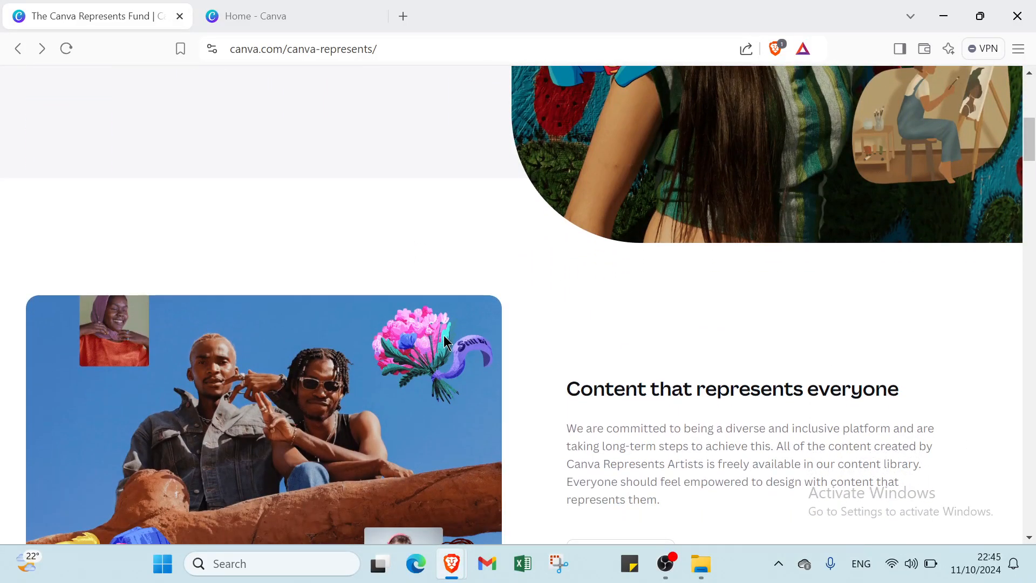
{"action": "scroll", "coordinate": [443, 335], "scroll_direction": "down", "scroll_amount": 2}
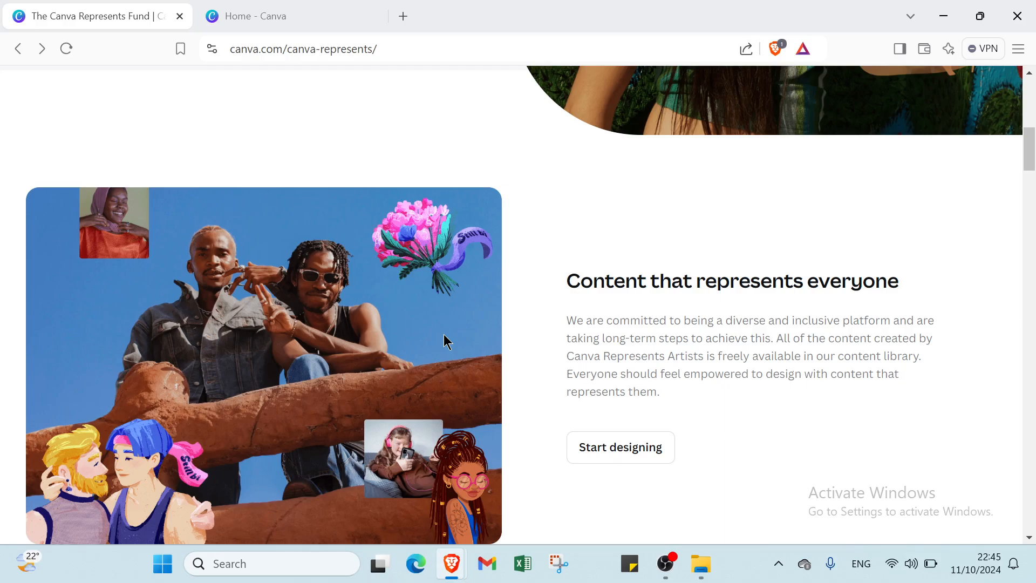
{"action": "scroll", "coordinate": [445, 339], "scroll_direction": "down", "scroll_amount": 3}
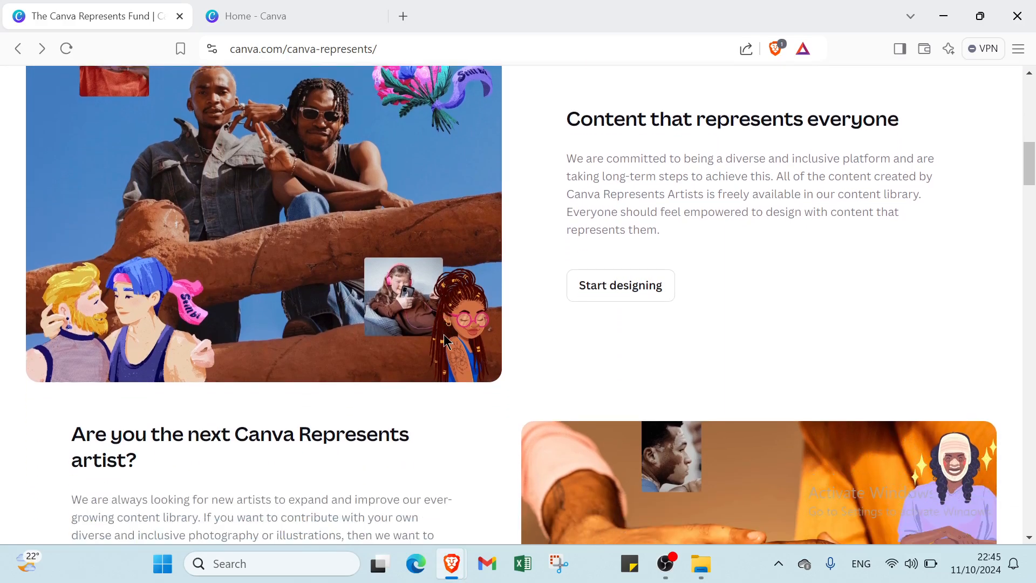
{"action": "scroll", "coordinate": [445, 341], "scroll_direction": "down", "scroll_amount": 3}
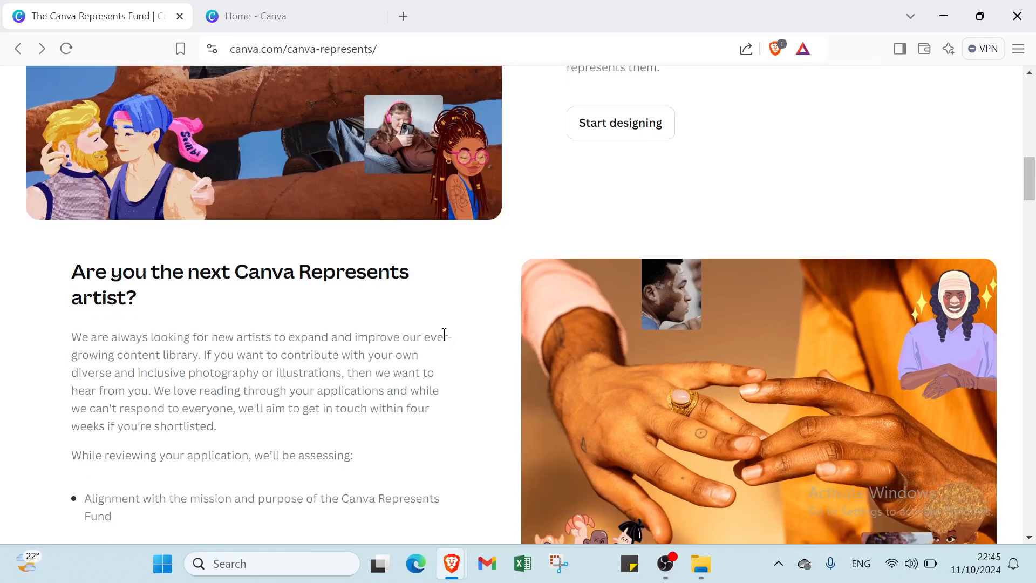
{"action": "scroll", "coordinate": [444, 335], "scroll_direction": "down", "scroll_amount": 4}
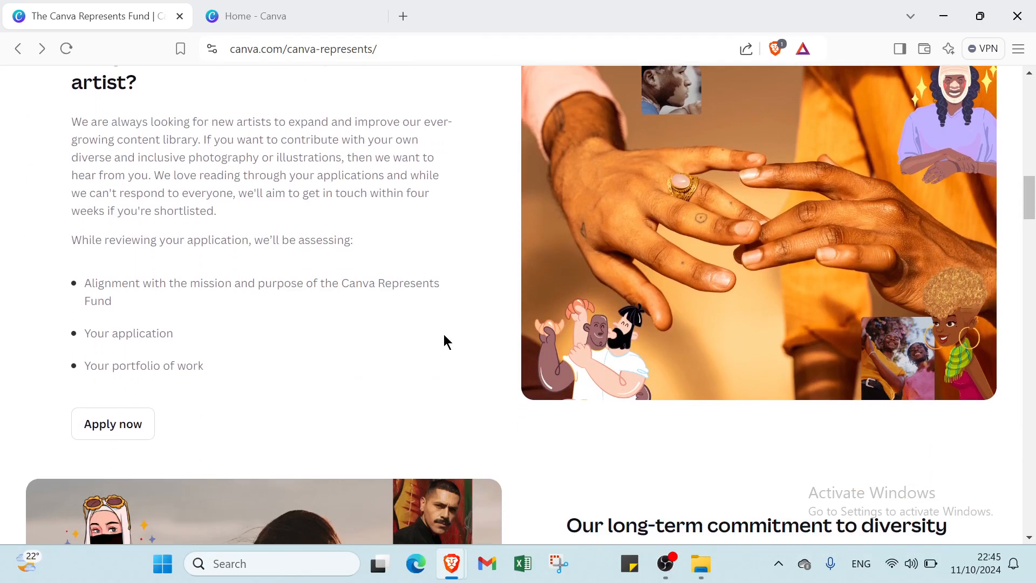
{"action": "scroll", "coordinate": [445, 341], "scroll_direction": "down", "scroll_amount": 2}
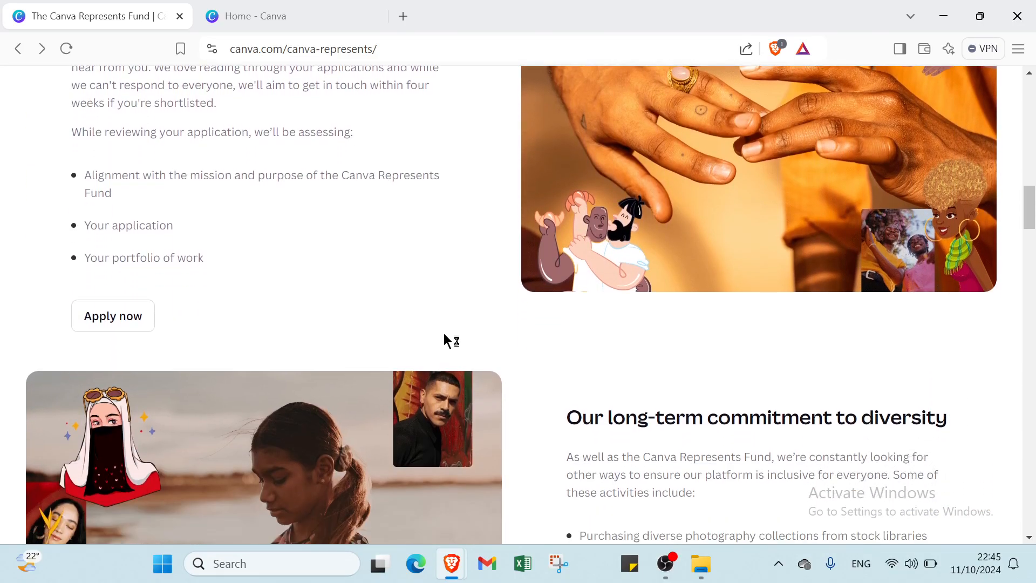
{"action": "scroll", "coordinate": [445, 341], "scroll_direction": "down", "scroll_amount": 2}
{"action": "scroll", "coordinate": [443, 340], "scroll_direction": "down", "scroll_amount": 3}
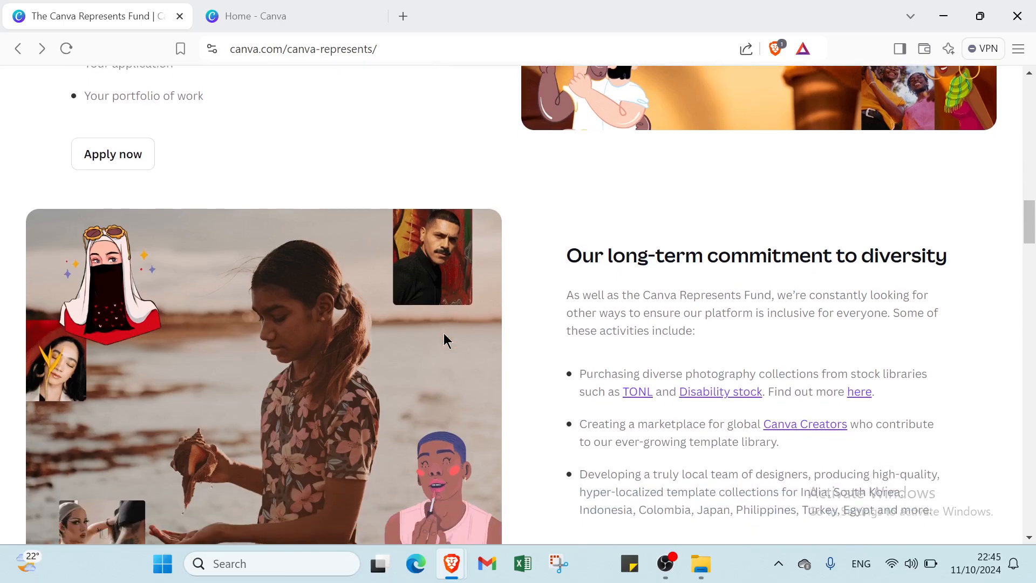
{"action": "scroll", "coordinate": [445, 335], "scroll_direction": "down", "scroll_amount": 1}
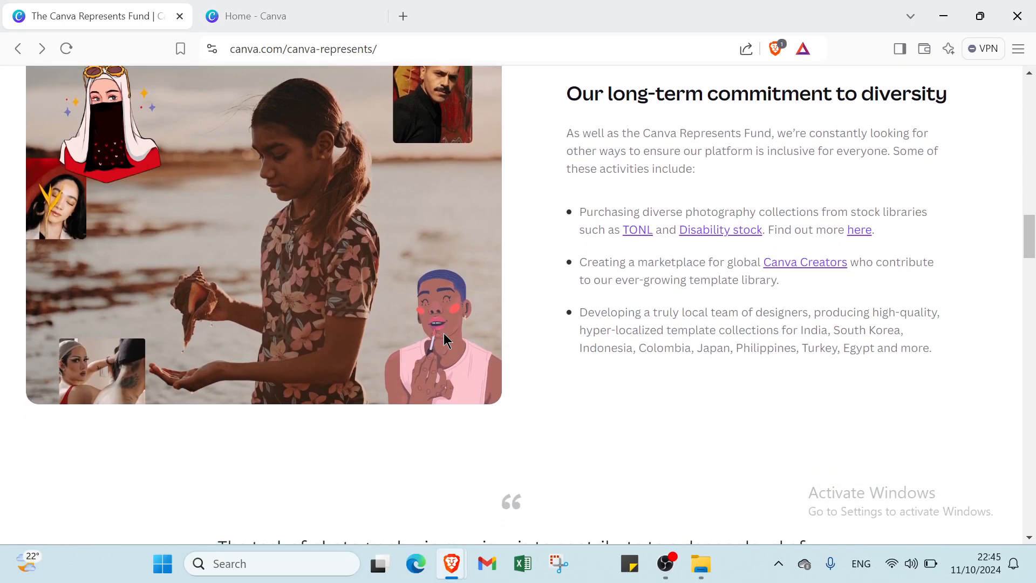
{"action": "scroll", "coordinate": [445, 334], "scroll_direction": "down", "scroll_amount": 2}
{"action": "scroll", "coordinate": [445, 334], "scroll_direction": "down", "scroll_amount": 2}
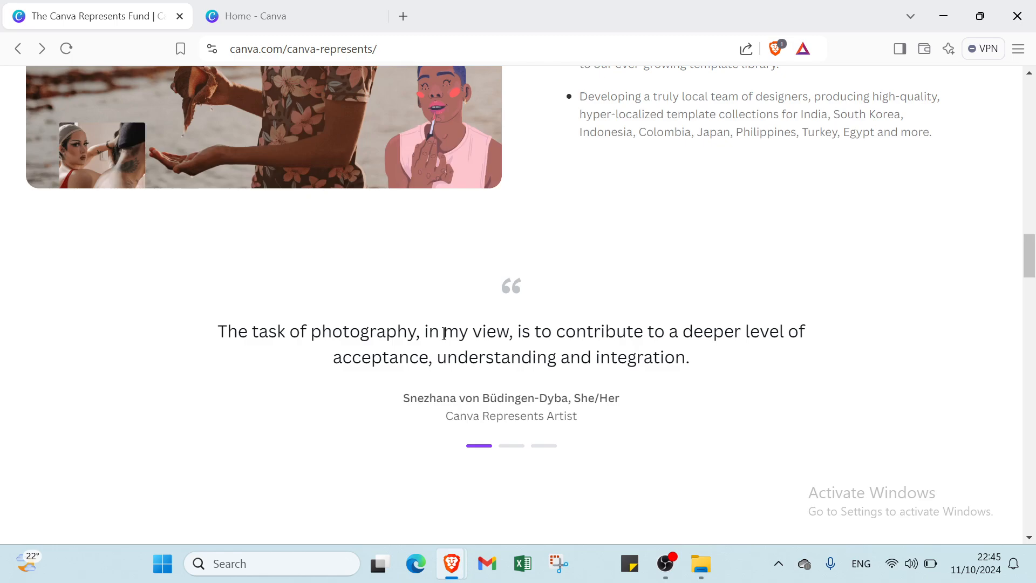
Step: Look through the artist quote and the artist collections under Meet the artists, and return to the page's beginning
{"action": "scroll", "coordinate": [444, 332], "scroll_direction": "down", "scroll_amount": 3}
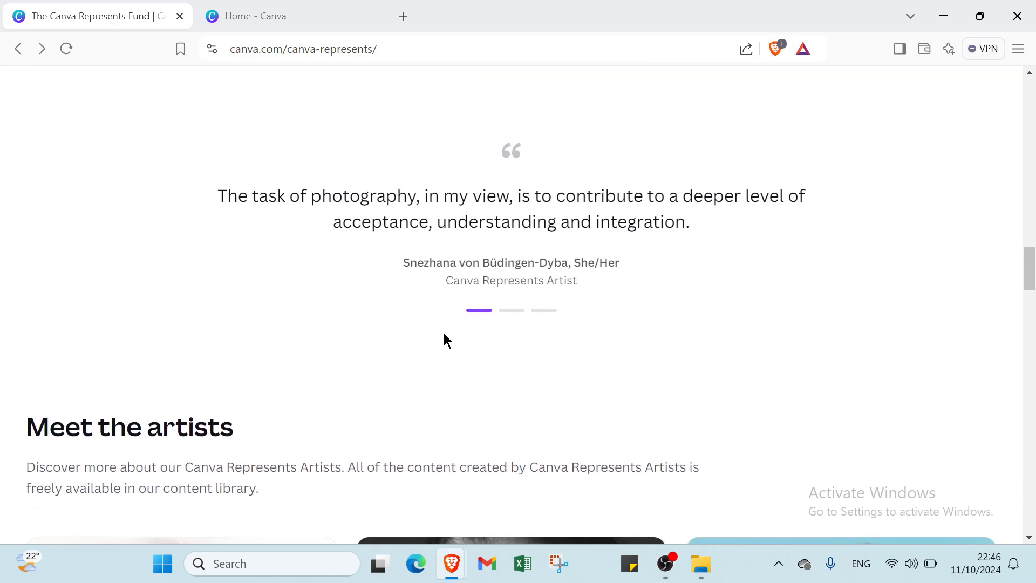
{"action": "scroll", "coordinate": [444, 334], "scroll_direction": "down", "scroll_amount": 3}
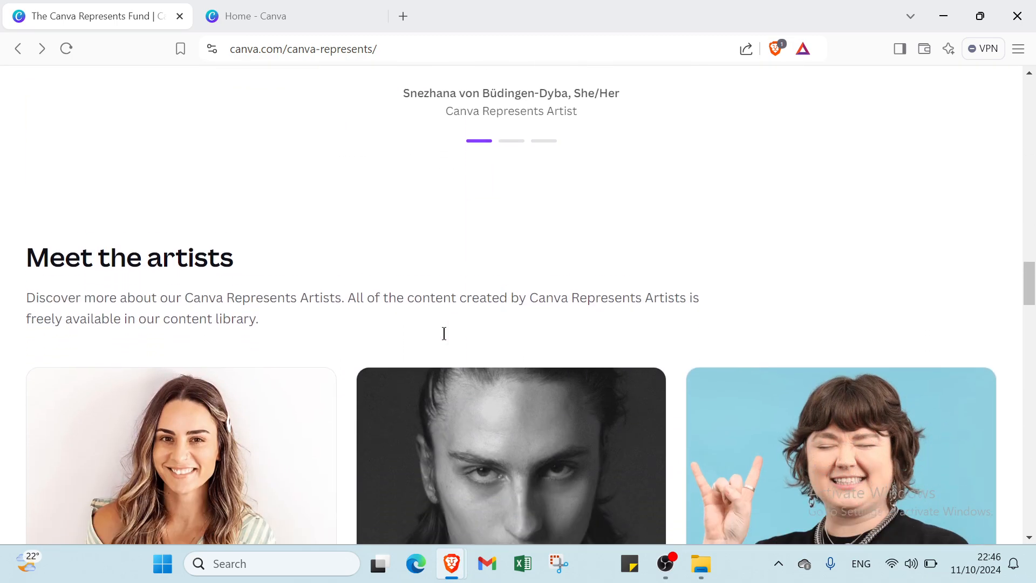
{"action": "scroll", "coordinate": [444, 333], "scroll_direction": "down", "scroll_amount": 3}
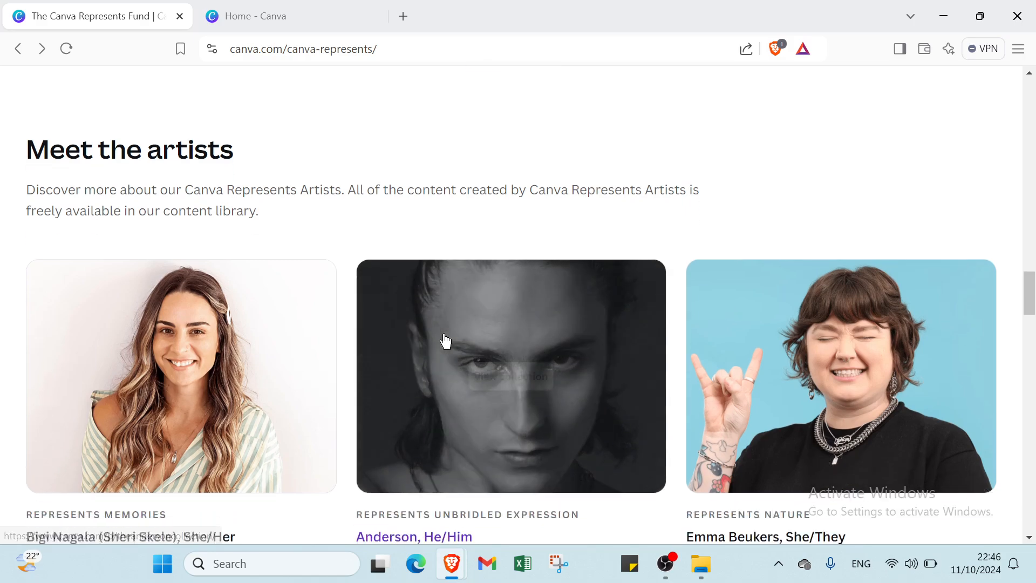
{"action": "scroll", "coordinate": [445, 340], "scroll_direction": "down", "scroll_amount": 1}
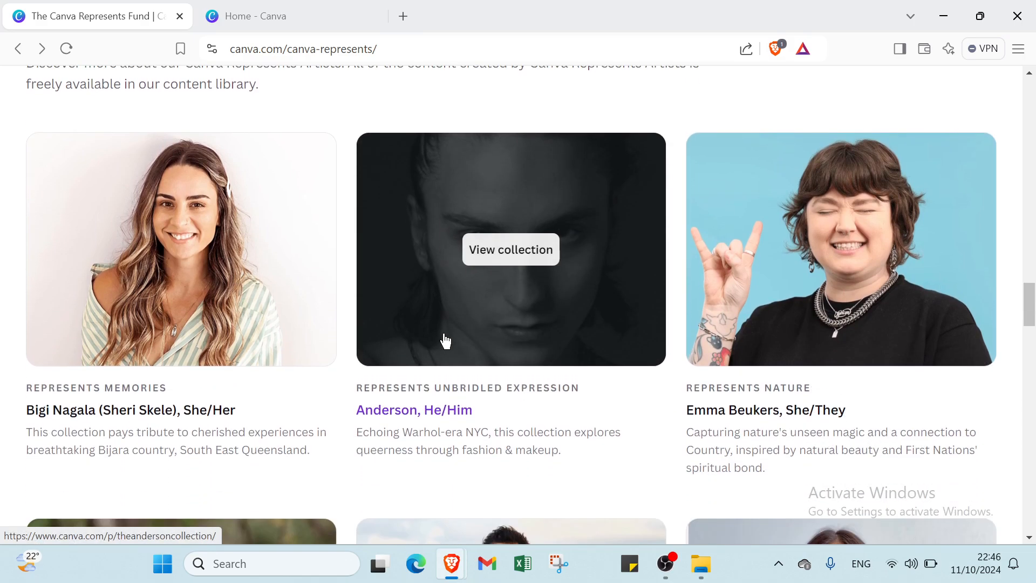
{"action": "scroll", "coordinate": [444, 341], "scroll_direction": "down", "scroll_amount": 2}
{"action": "scroll", "coordinate": [444, 338], "scroll_direction": "up", "scroll_amount": 5}
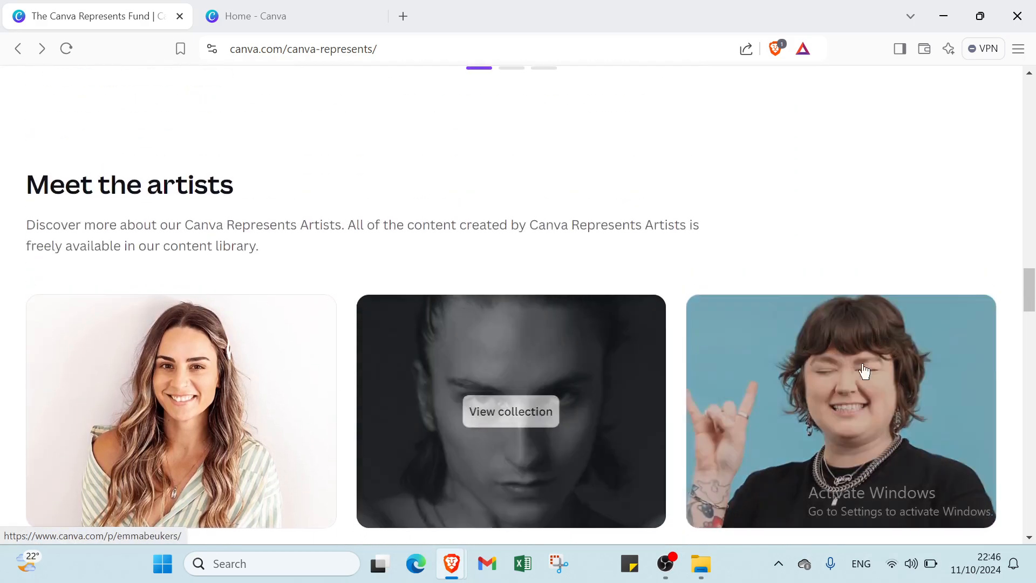
{"action": "scroll", "coordinate": [840, 411], "scroll_direction": "up", "scroll_amount": 20}
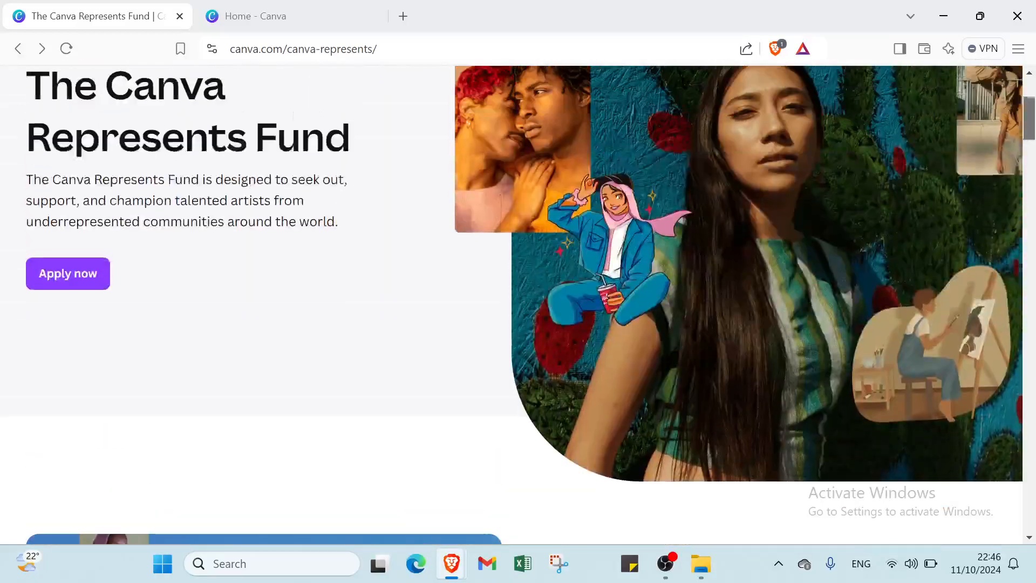
{"action": "scroll", "coordinate": [518, 304], "scroll_direction": "up", "scroll_amount": 4}
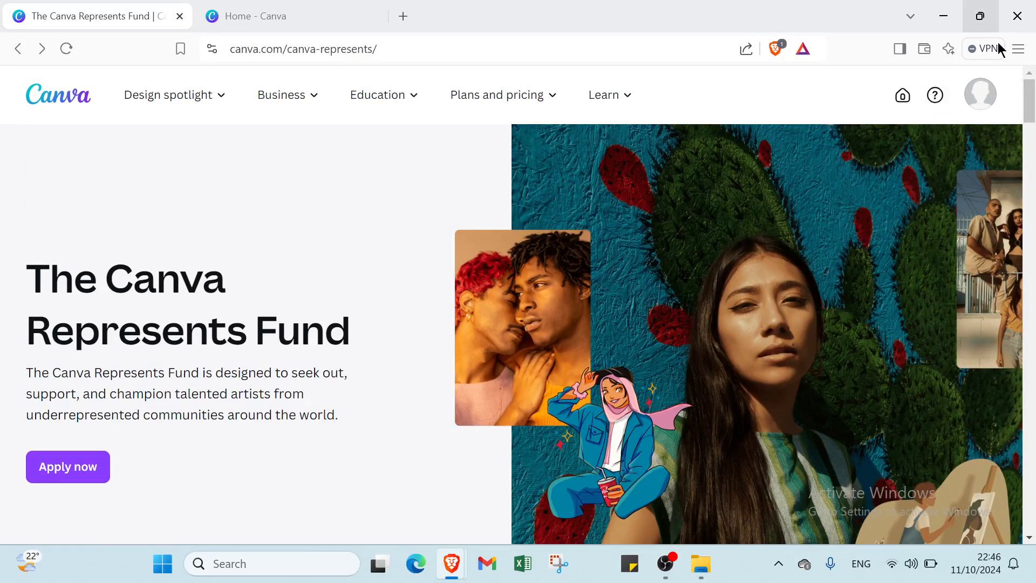
Step: Switch to the already open Canva home page and rerun the recent search for "posters"
{"action": "left_click", "coordinate": [989, 98]}
{"action": "left_click", "coordinate": [888, 209]}
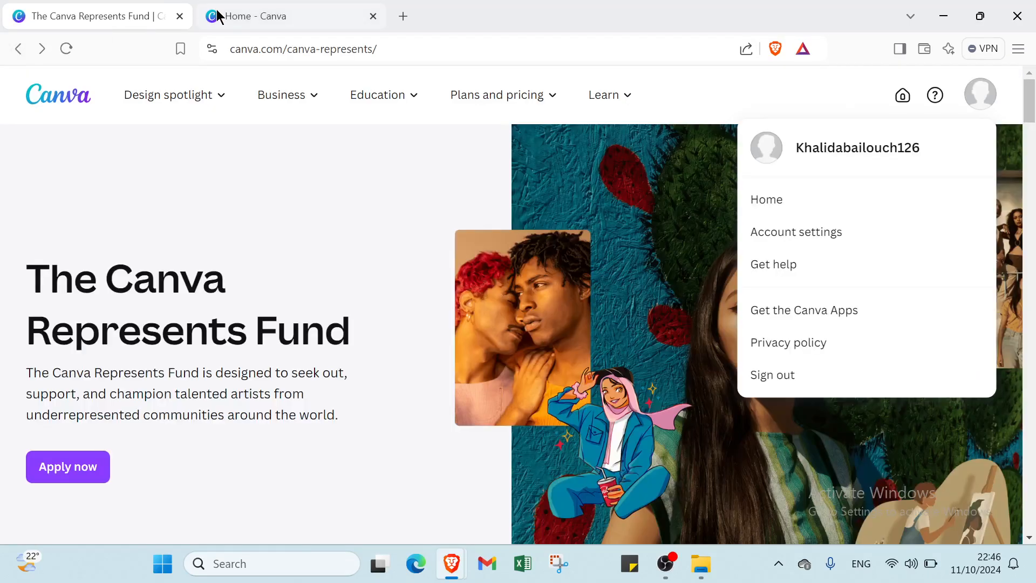
{"action": "left_click", "coordinate": [215, 13]}
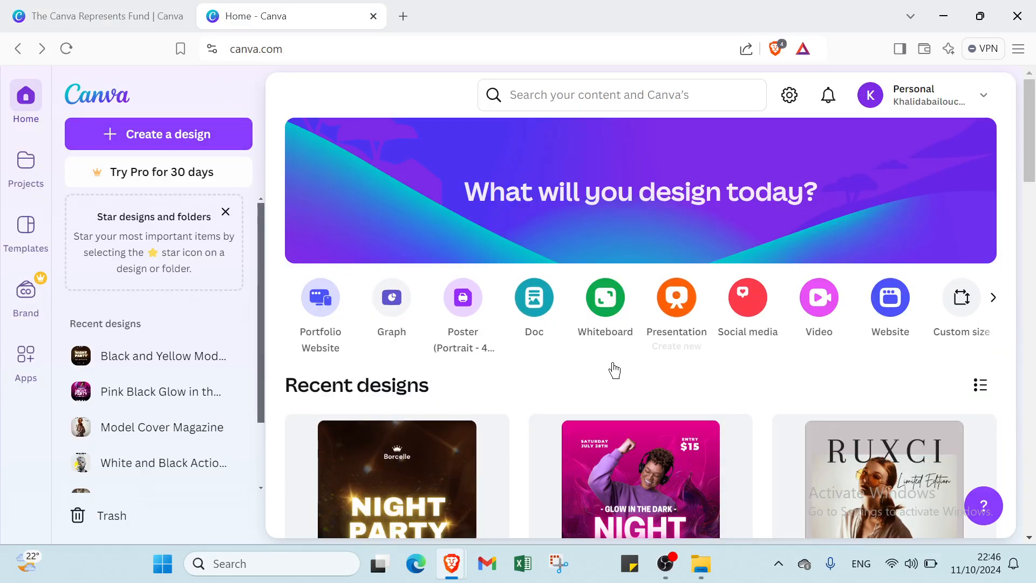
{"action": "left_click", "coordinate": [609, 104]}
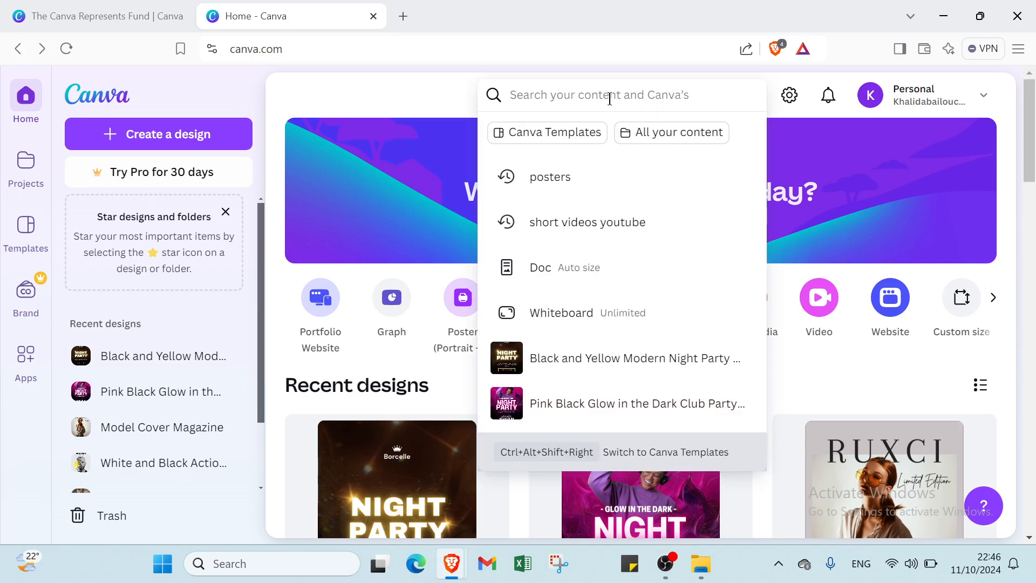
{"action": "left_click", "coordinate": [618, 169]}
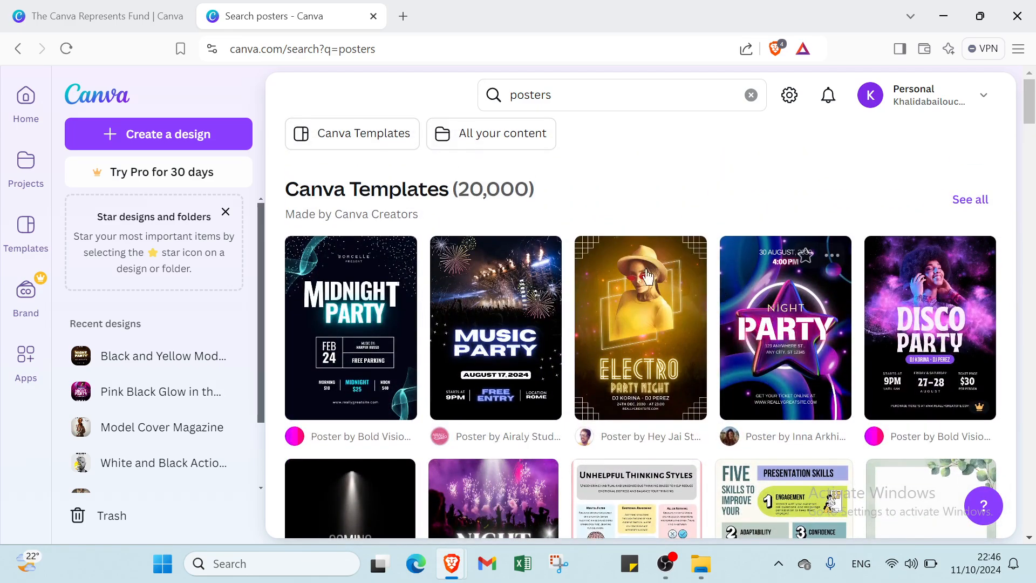
Step: Show the full list of Canva Templates for the posters search and glance through the designs
{"action": "scroll", "coordinate": [611, 263], "scroll_direction": "down", "scroll_amount": 7}
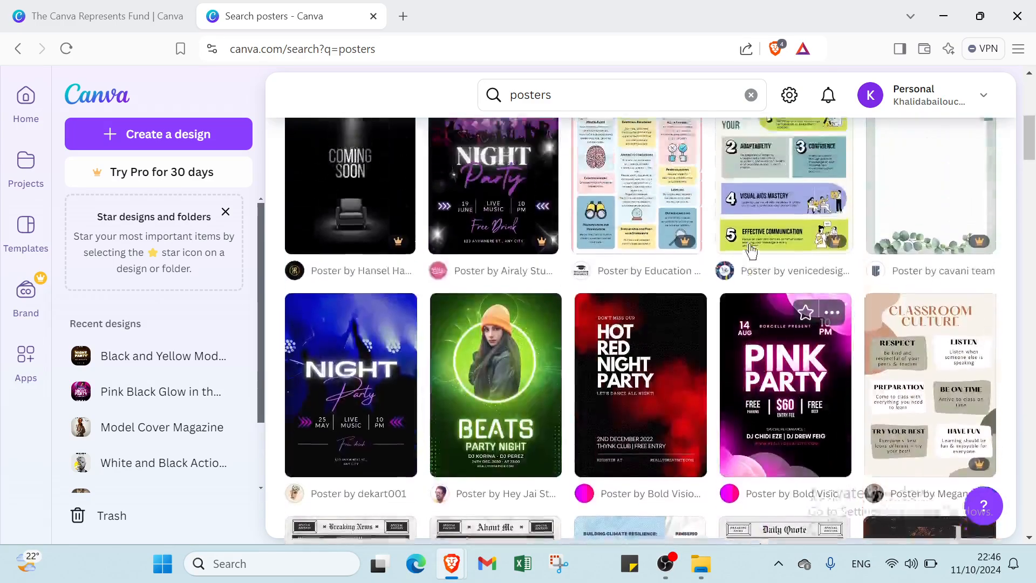
{"action": "scroll", "coordinate": [672, 279], "scroll_direction": "up", "scroll_amount": 7}
{"action": "left_click", "coordinate": [972, 200]}
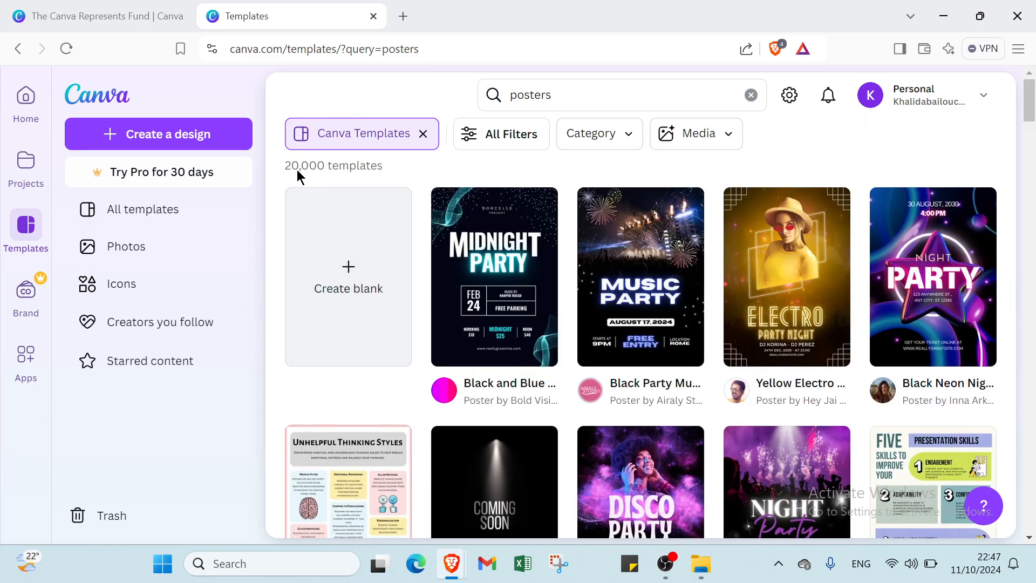
{"action": "scroll", "coordinate": [435, 250], "scroll_direction": "down", "scroll_amount": 3}
{"action": "scroll", "coordinate": [520, 352], "scroll_direction": "up", "scroll_amount": 3}
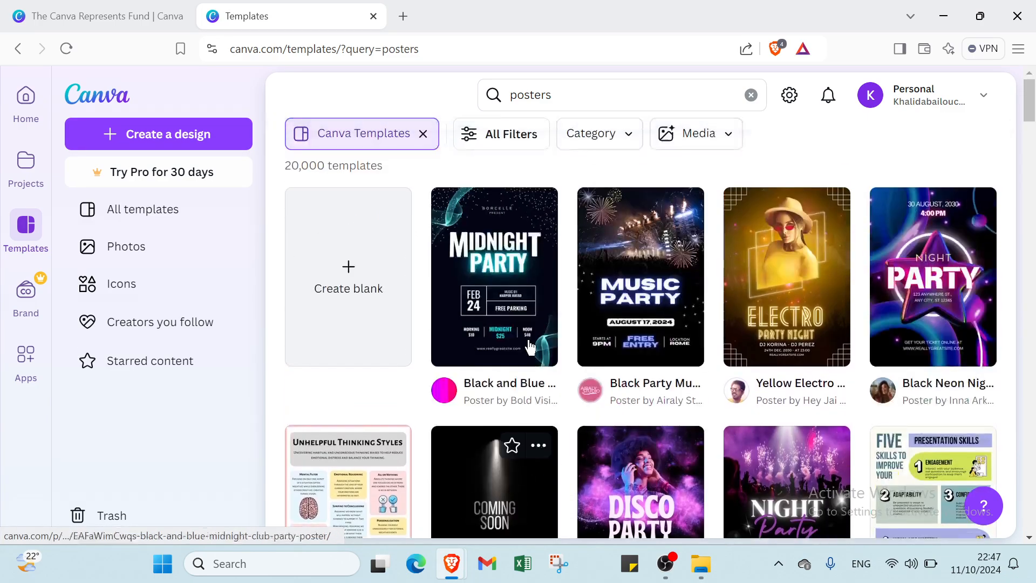
Step: Open the complete template filters and expand the Business category to examine its design types
{"action": "left_click", "coordinate": [495, 135]}
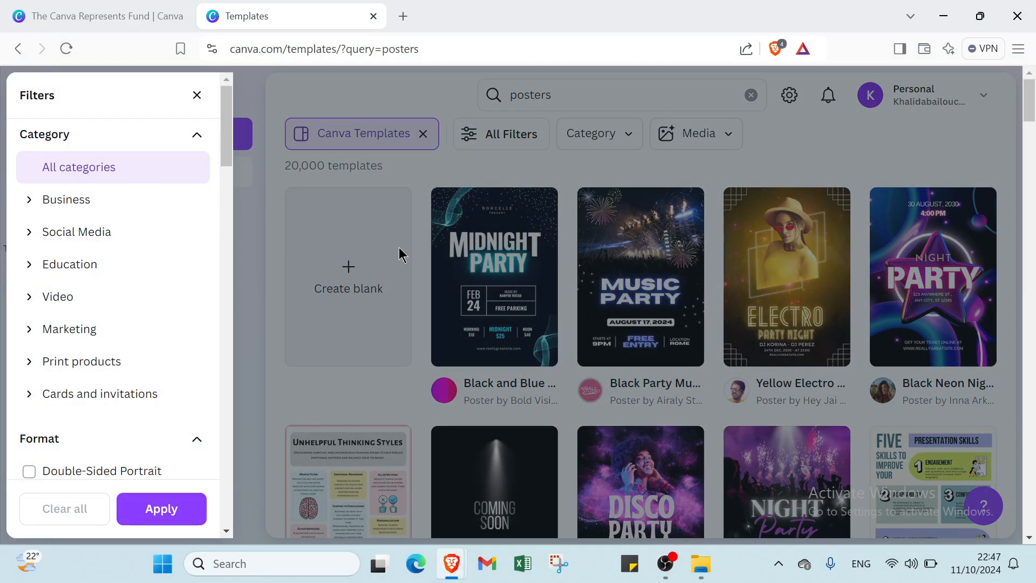
{"action": "left_click", "coordinate": [73, 202]}
{"action": "scroll", "coordinate": [108, 263], "scroll_direction": "down", "scroll_amount": 1}
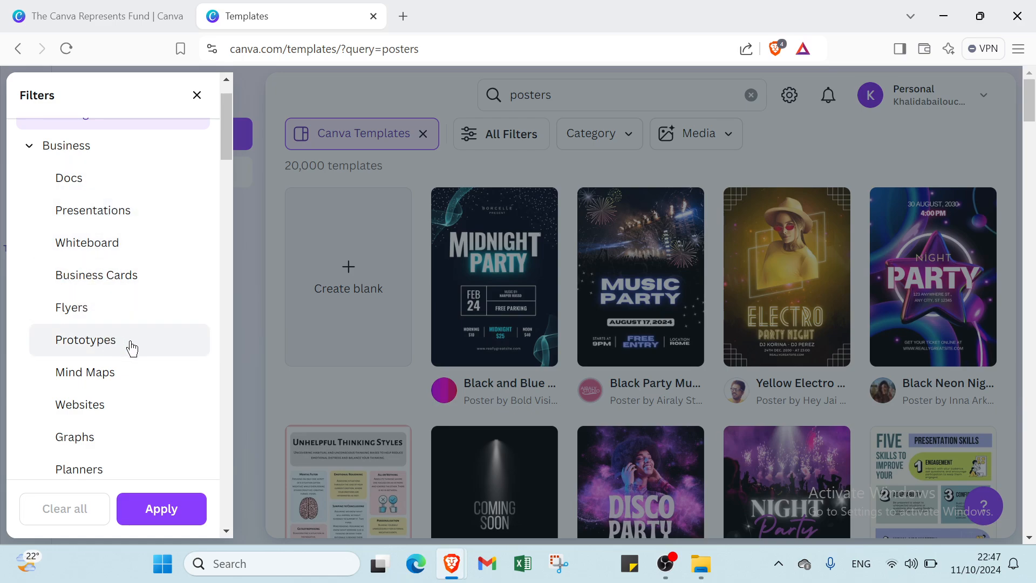
{"action": "scroll", "coordinate": [104, 391], "scroll_direction": "down", "scroll_amount": 2}
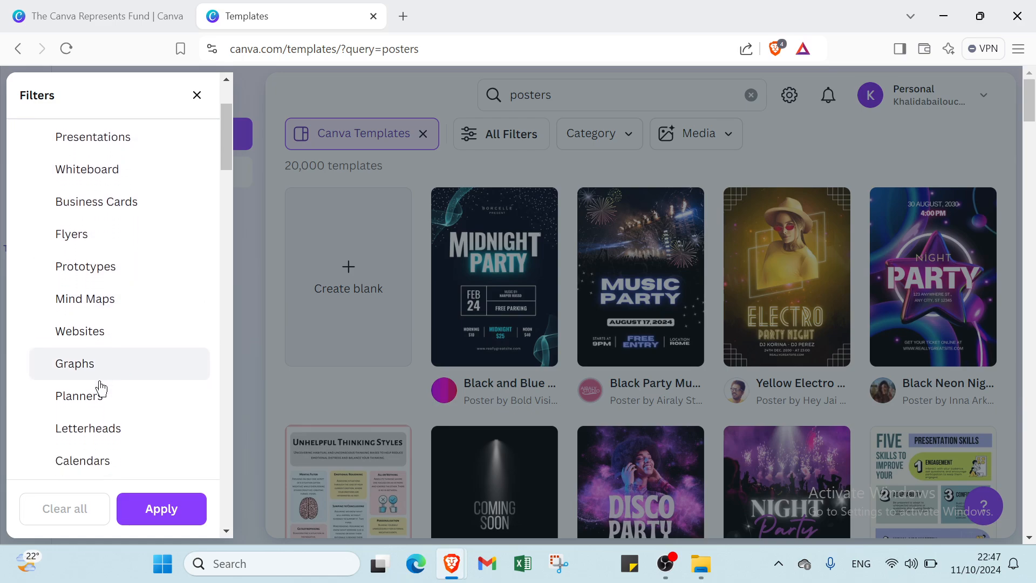
{"action": "scroll", "coordinate": [100, 397], "scroll_direction": "down", "scroll_amount": 1}
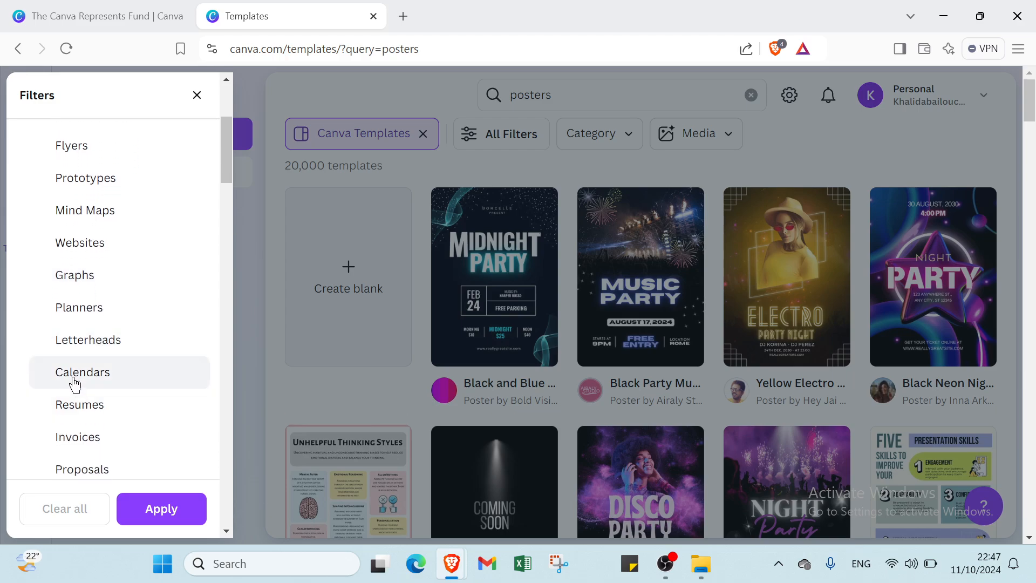
{"action": "scroll", "coordinate": [75, 384], "scroll_direction": "down", "scroll_amount": 1}
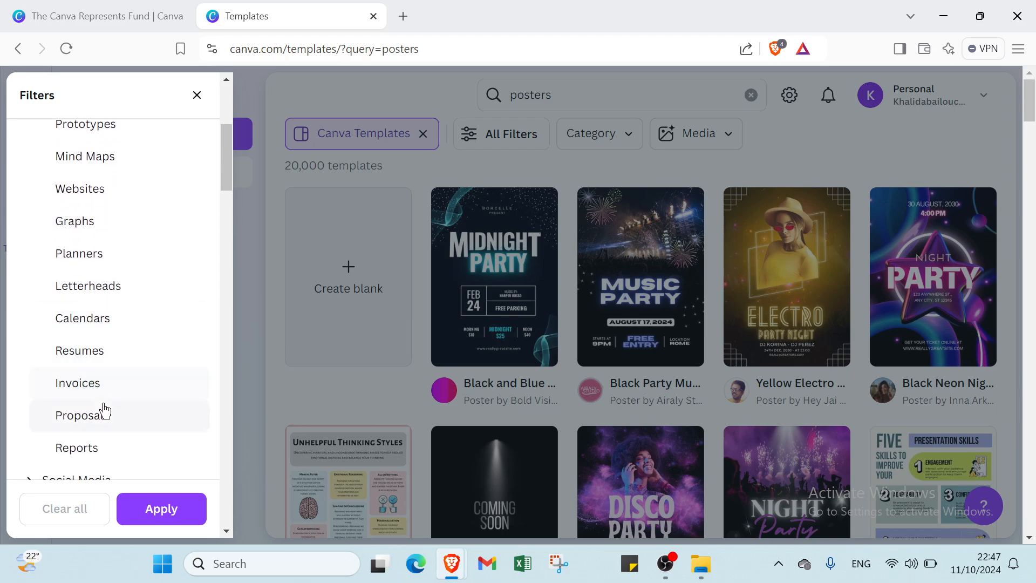
Step: Expand the Social Media category in the filters and examine its list of post, story and ad formats
{"action": "scroll", "coordinate": [104, 415], "scroll_direction": "down", "scroll_amount": 1}
{"action": "scroll", "coordinate": [76, 394], "scroll_direction": "down", "scroll_amount": 1}
{"action": "left_click", "coordinate": [83, 376]}
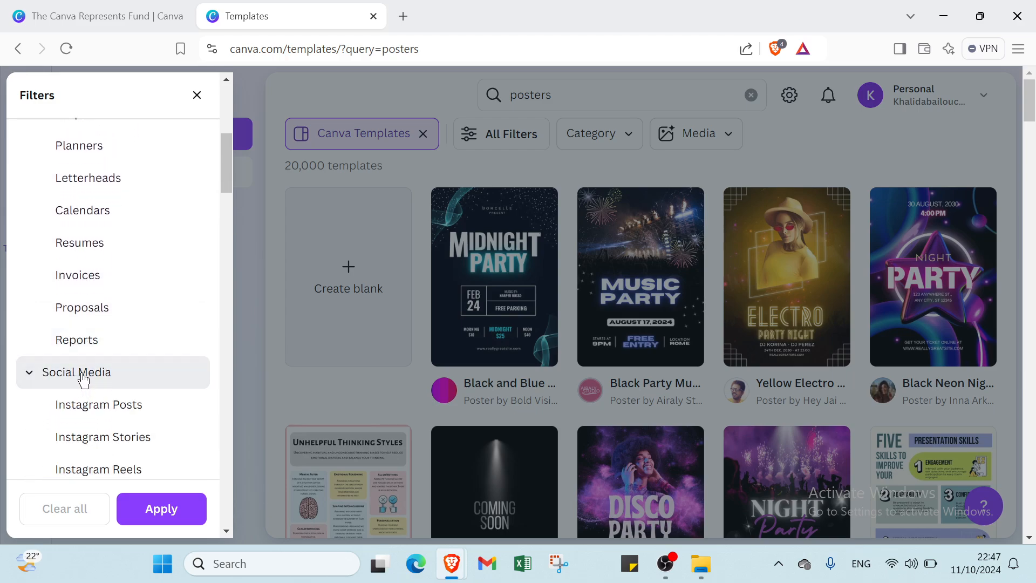
{"action": "scroll", "coordinate": [85, 380], "scroll_direction": "down", "scroll_amount": 2}
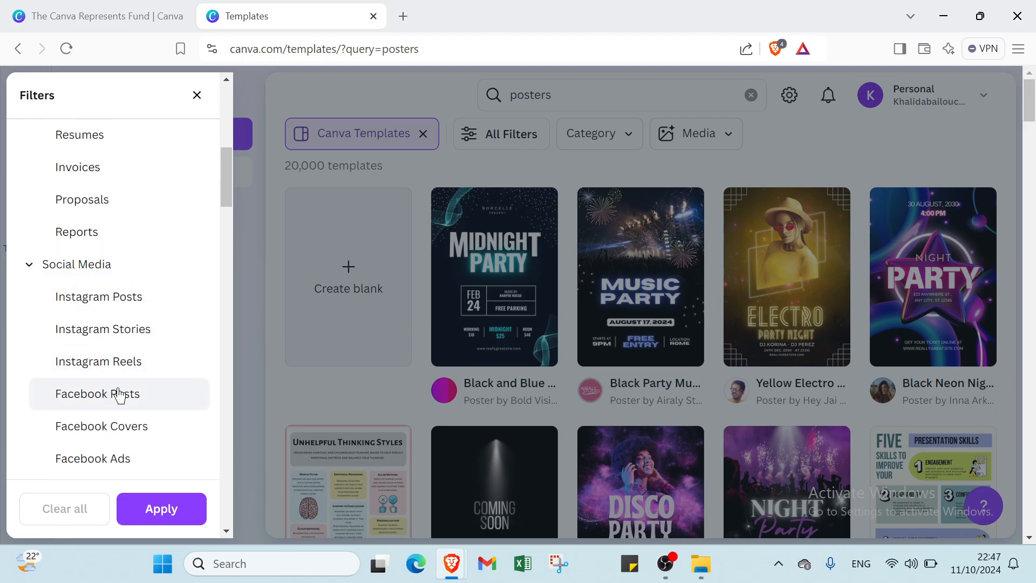
{"action": "scroll", "coordinate": [139, 460], "scroll_direction": "down", "scroll_amount": 2}
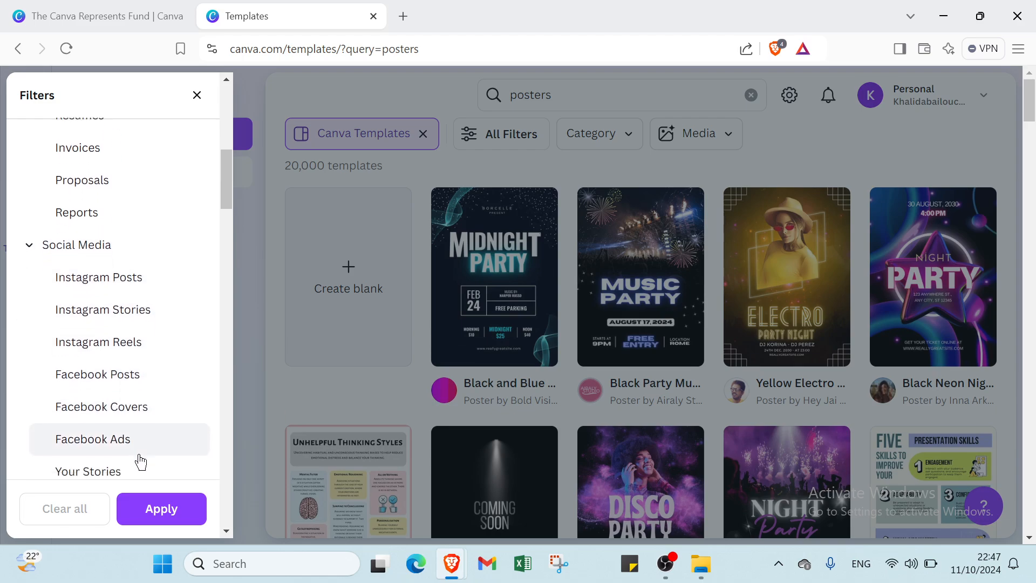
{"action": "scroll", "coordinate": [108, 427], "scroll_direction": "down", "scroll_amount": 3}
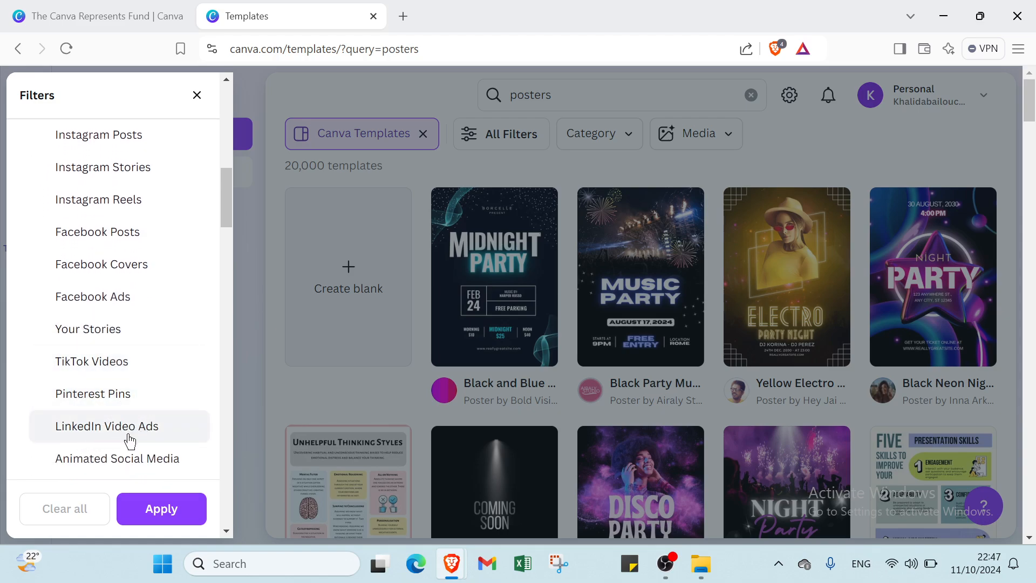
{"action": "scroll", "coordinate": [83, 448], "scroll_direction": "down", "scroll_amount": 2}
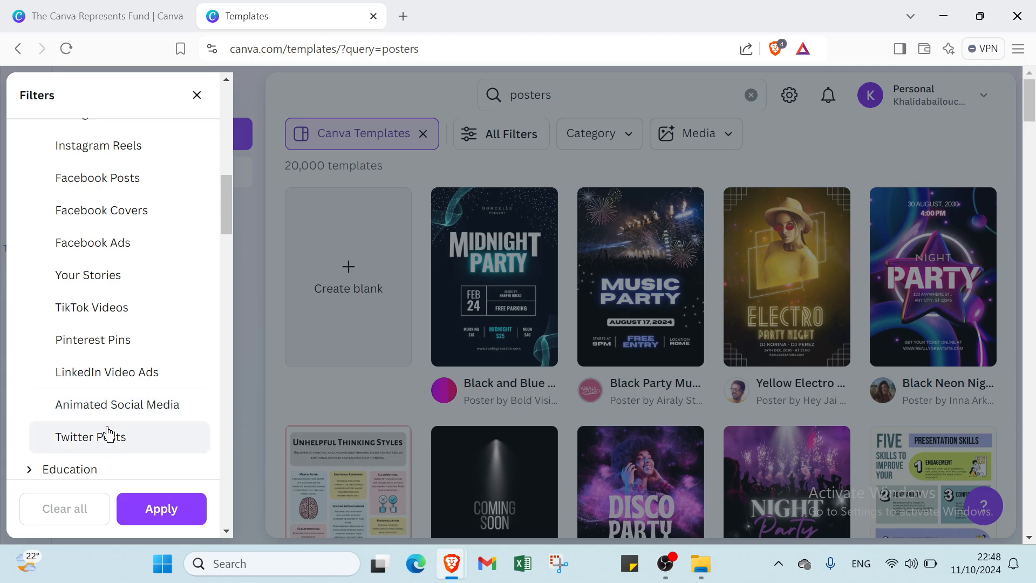
Step: Expand the Education and Video categories in the template filters to examine their subcategories
{"action": "scroll", "coordinate": [130, 432], "scroll_direction": "down", "scroll_amount": 4}
{"action": "left_click", "coordinate": [74, 366]}
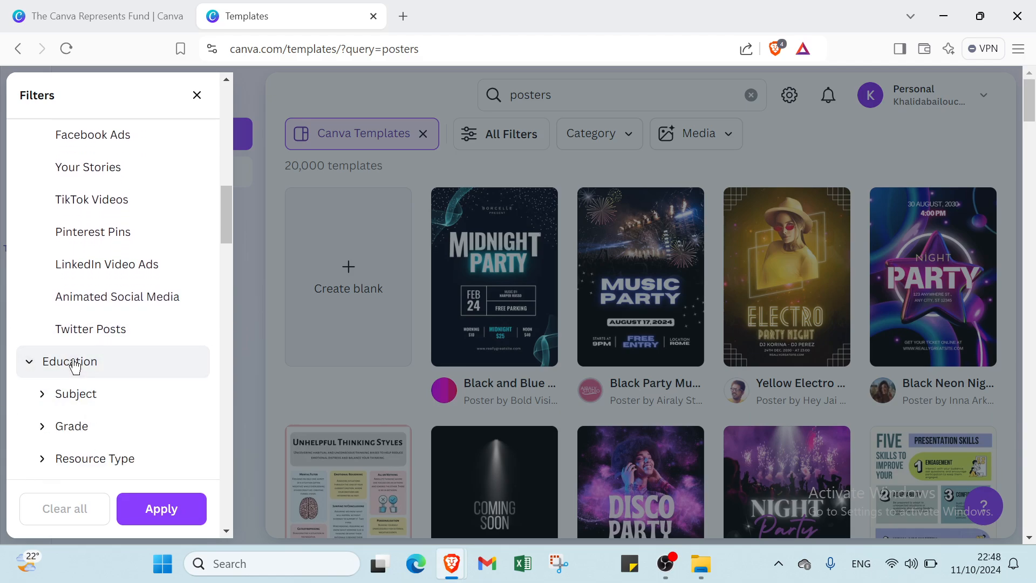
{"action": "scroll", "coordinate": [92, 456], "scroll_direction": "down", "scroll_amount": 1}
{"action": "left_click", "coordinate": [89, 448]}
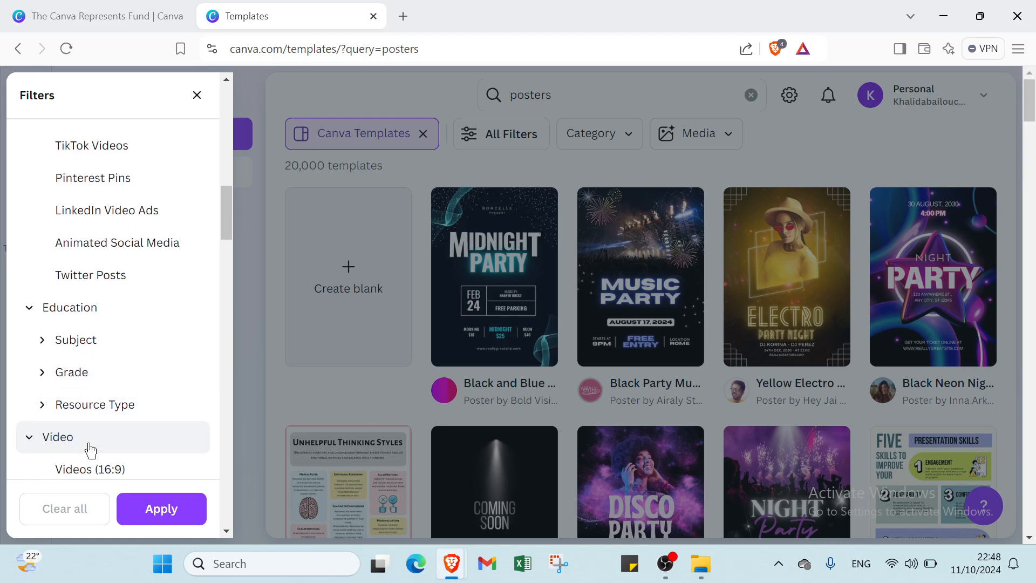
Step: Examine the video formats listed under the Video category, from Videos (16:9) to Feed Ad Videos (Portrait)
{"action": "scroll", "coordinate": [89, 448], "scroll_direction": "down", "scroll_amount": 2}
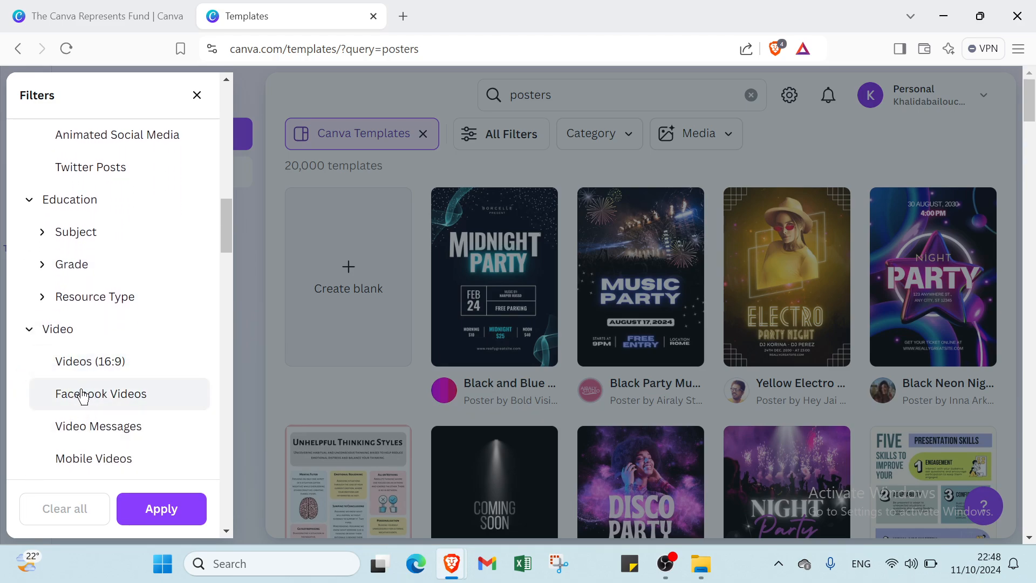
{"action": "scroll", "coordinate": [124, 432], "scroll_direction": "up", "scroll_amount": 1}
{"action": "scroll", "coordinate": [124, 435], "scroll_direction": "down", "scroll_amount": 2}
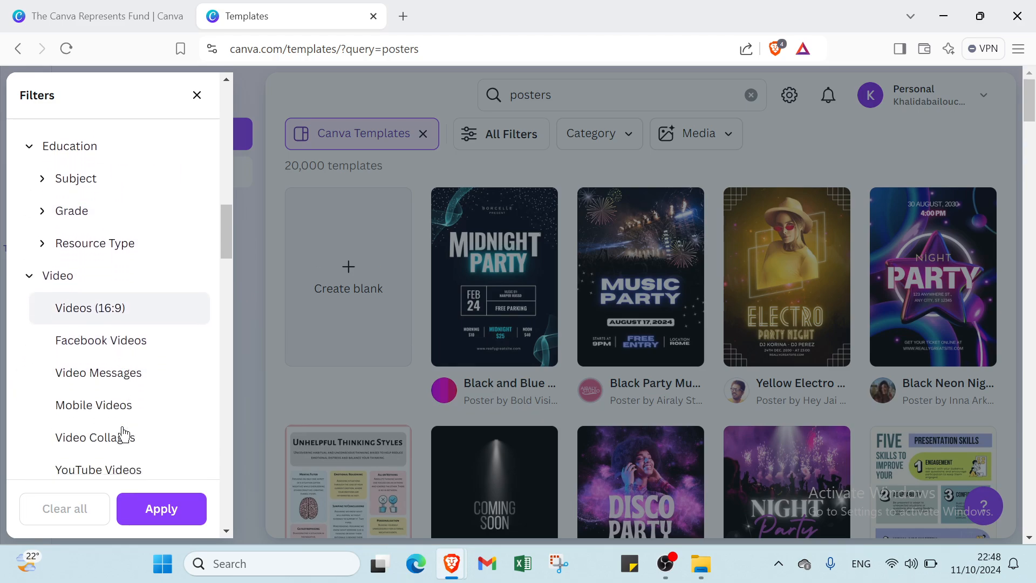
{"action": "scroll", "coordinate": [123, 434], "scroll_direction": "down", "scroll_amount": 1}
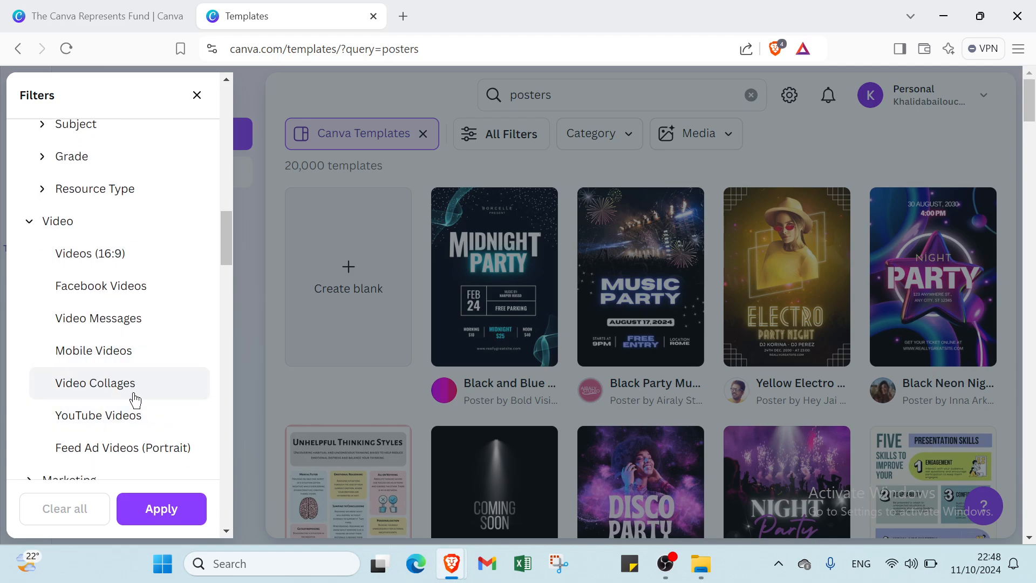
{"action": "scroll", "coordinate": [138, 426], "scroll_direction": "down", "scroll_amount": 1}
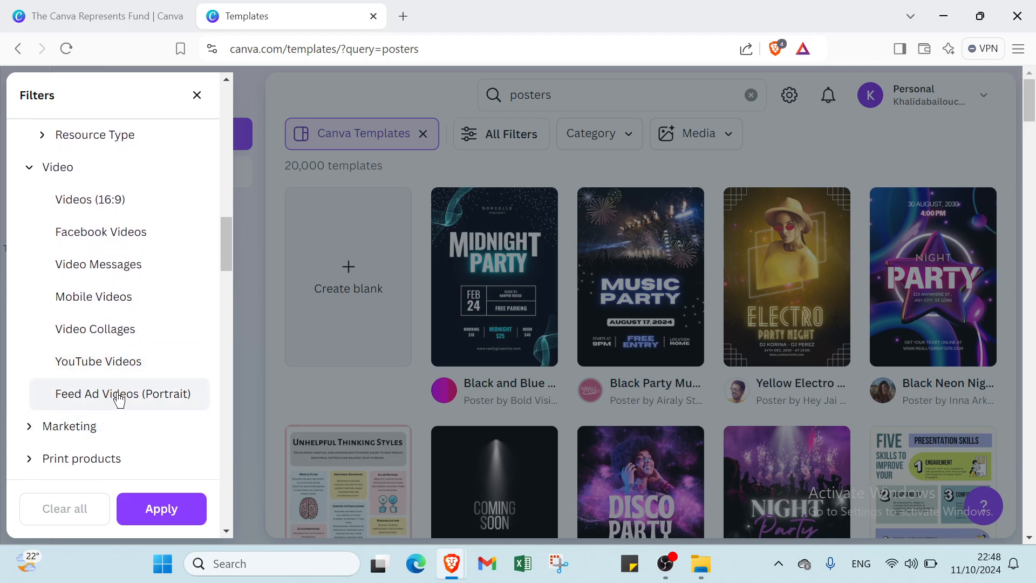
Step: Expand the Marketing category in the template filters and examine its design types down to Infographics
{"action": "left_click", "coordinate": [55, 432]}
{"action": "scroll", "coordinate": [64, 427], "scroll_direction": "down", "scroll_amount": 1}
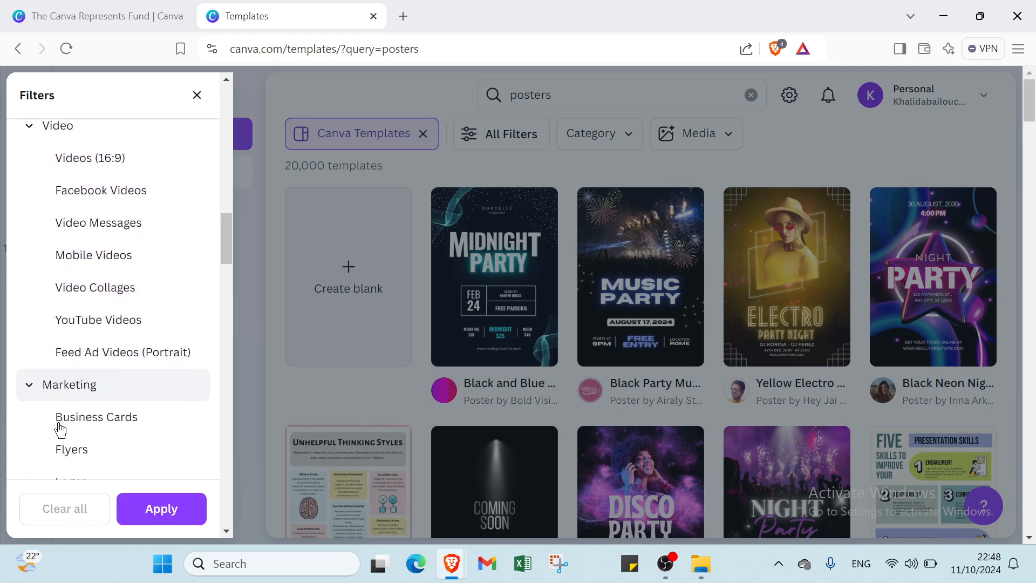
{"action": "scroll", "coordinate": [93, 421], "scroll_direction": "down", "scroll_amount": 1}
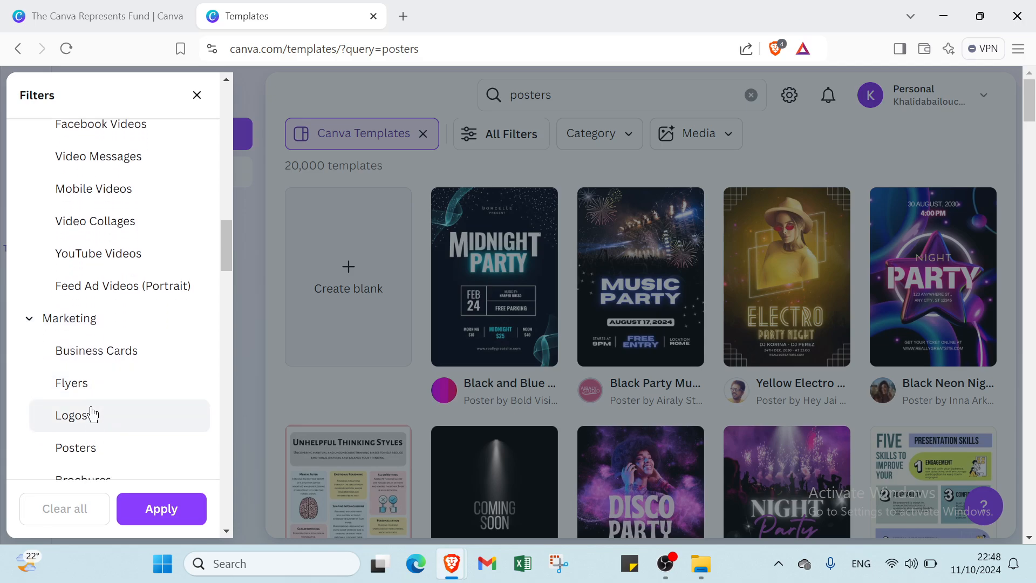
{"action": "scroll", "coordinate": [93, 411], "scroll_direction": "down", "scroll_amount": 1}
{"action": "scroll", "coordinate": [104, 394], "scroll_direction": "down", "scroll_amount": 3}
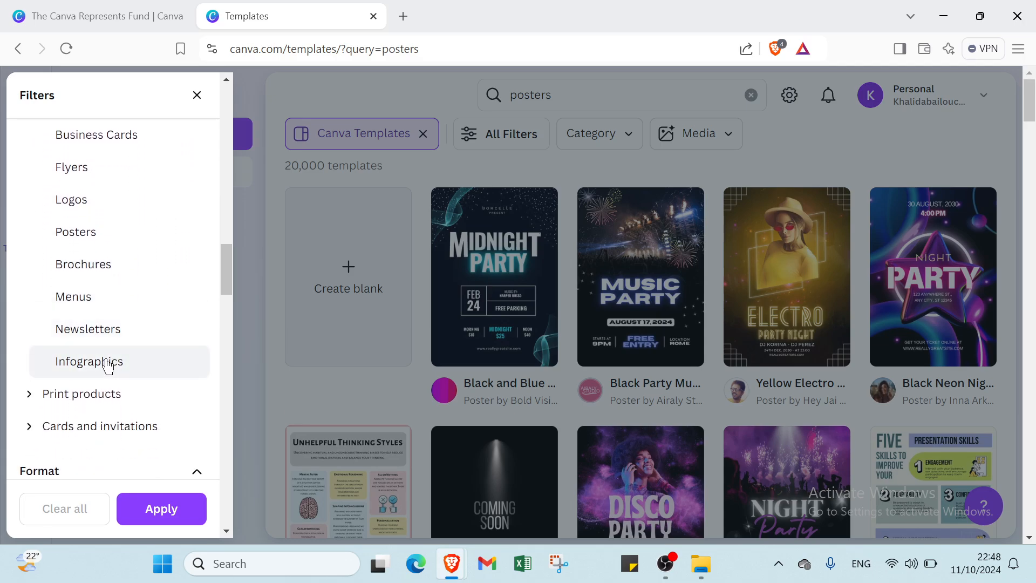
Step: Expand the Print products and Cards and invitations categories in the filters and examine their subcategories
{"action": "left_click", "coordinate": [110, 392]}
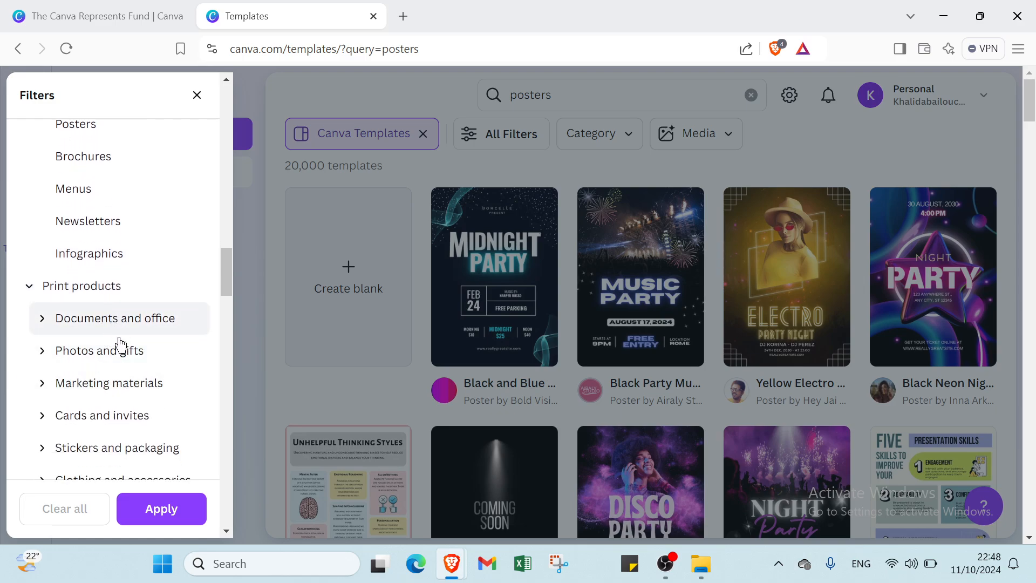
{"action": "scroll", "coordinate": [118, 443], "scroll_direction": "down", "scroll_amount": 2}
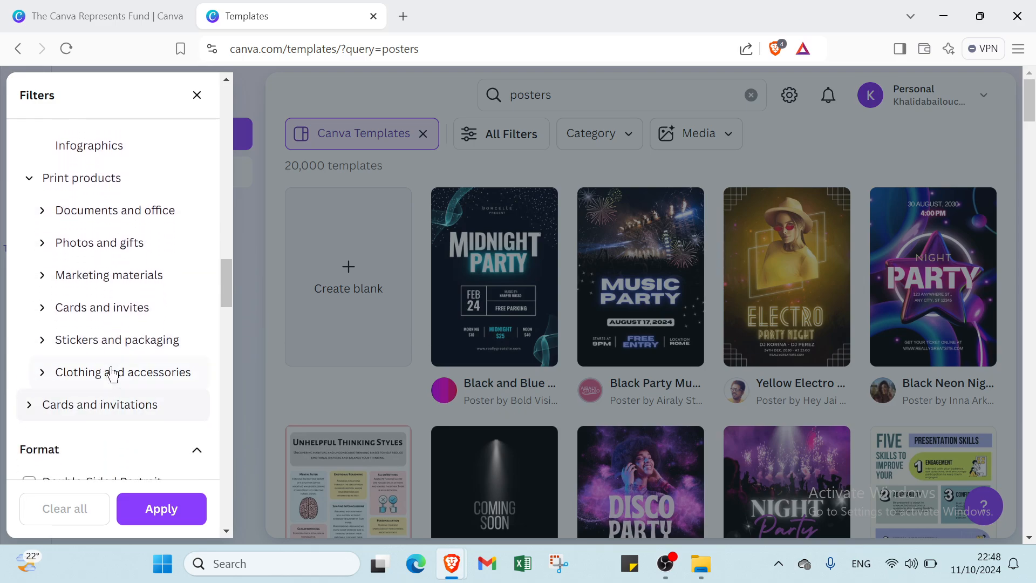
{"action": "left_click", "coordinate": [99, 407]}
{"action": "scroll", "coordinate": [108, 398], "scroll_direction": "down", "scroll_amount": 1}
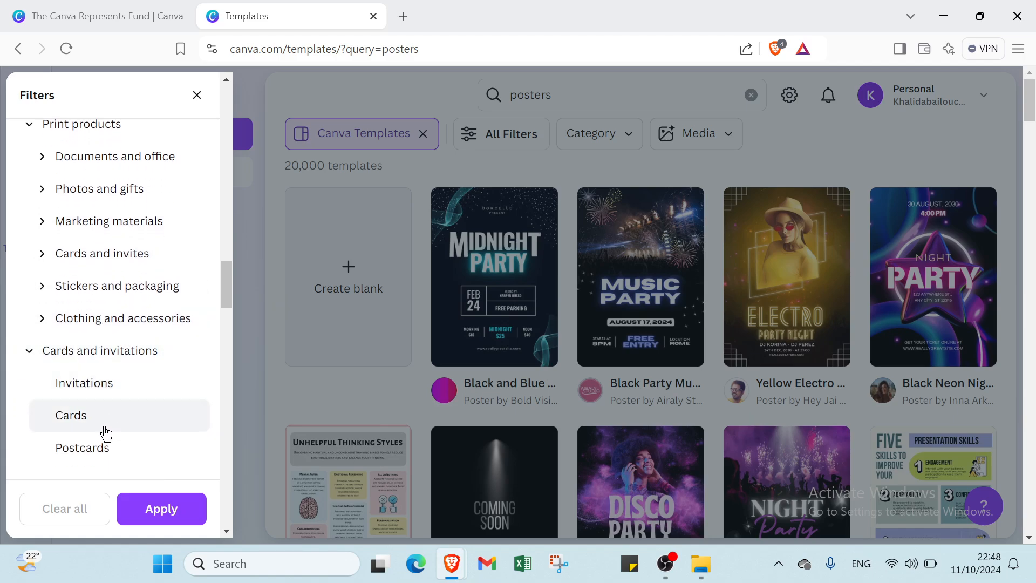
{"action": "scroll", "coordinate": [105, 433], "scroll_direction": "down", "scroll_amount": 3}
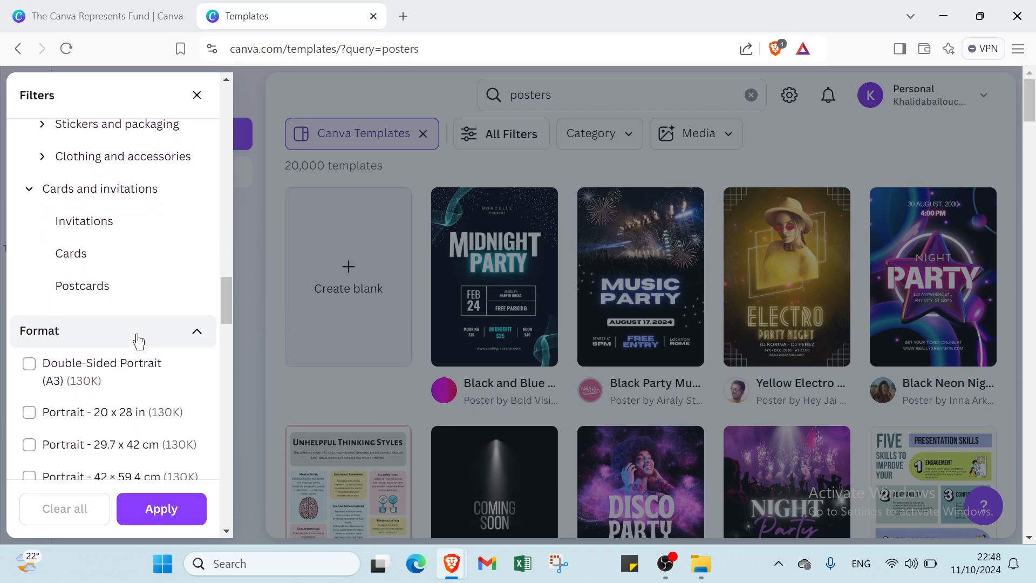
Step: Collapse the Format, Style, Language, Theme, Feature, Grade, Subject, Topic and Price filter sections
{"action": "left_click", "coordinate": [139, 341]}
{"action": "scroll", "coordinate": [135, 341], "scroll_direction": "down", "scroll_amount": 5}
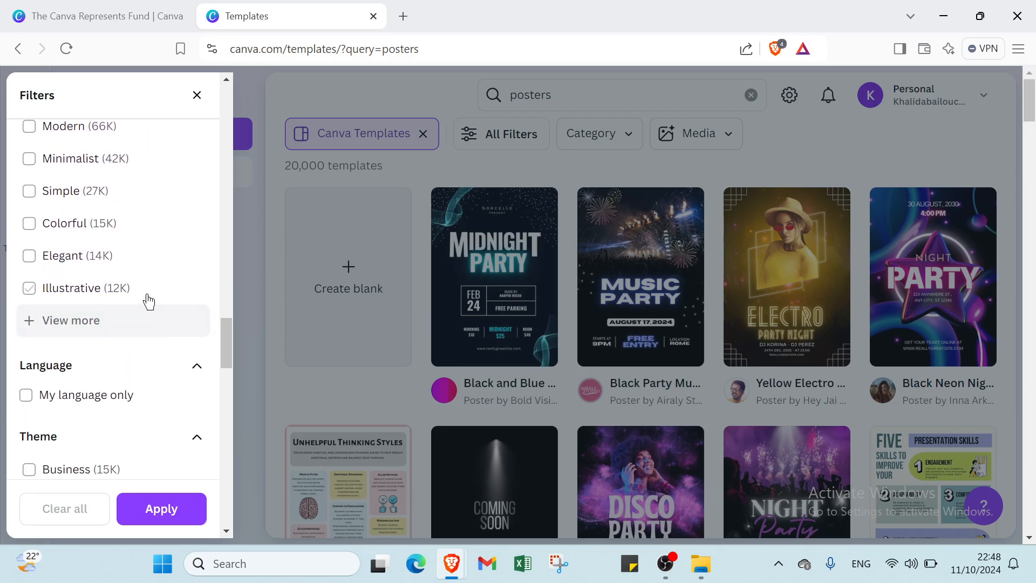
{"action": "scroll", "coordinate": [151, 286], "scroll_direction": "up", "scroll_amount": 2}
{"action": "left_click", "coordinate": [164, 212]}
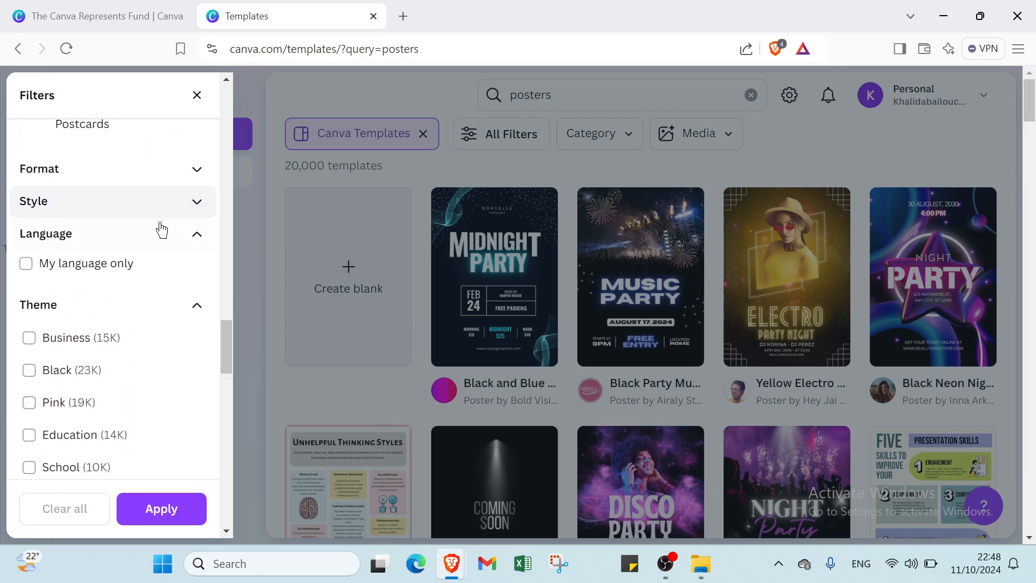
{"action": "left_click", "coordinate": [161, 233]}
{"action": "left_click", "coordinate": [157, 264]}
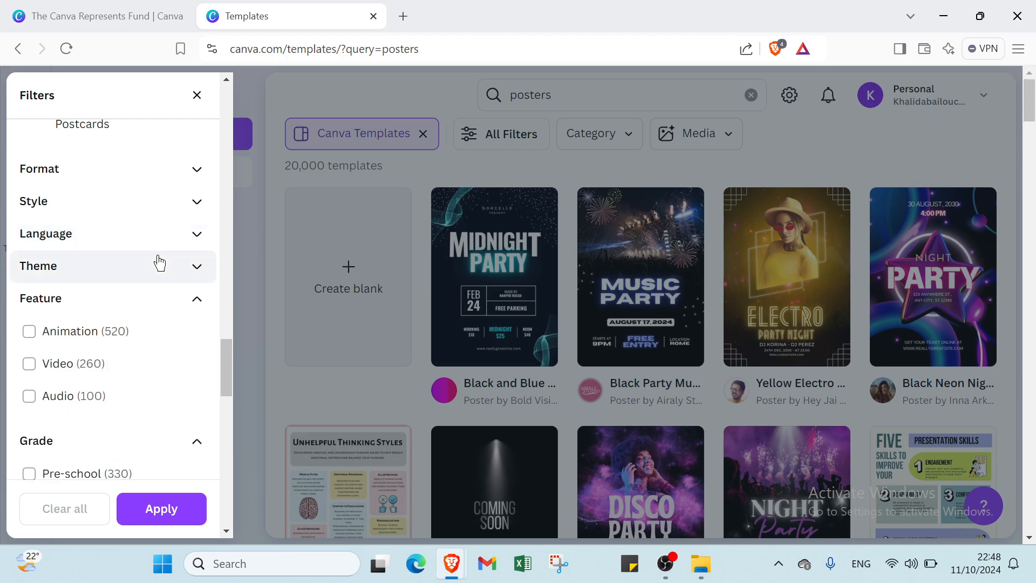
{"action": "left_click", "coordinate": [160, 294]}
{"action": "left_click", "coordinate": [152, 326]}
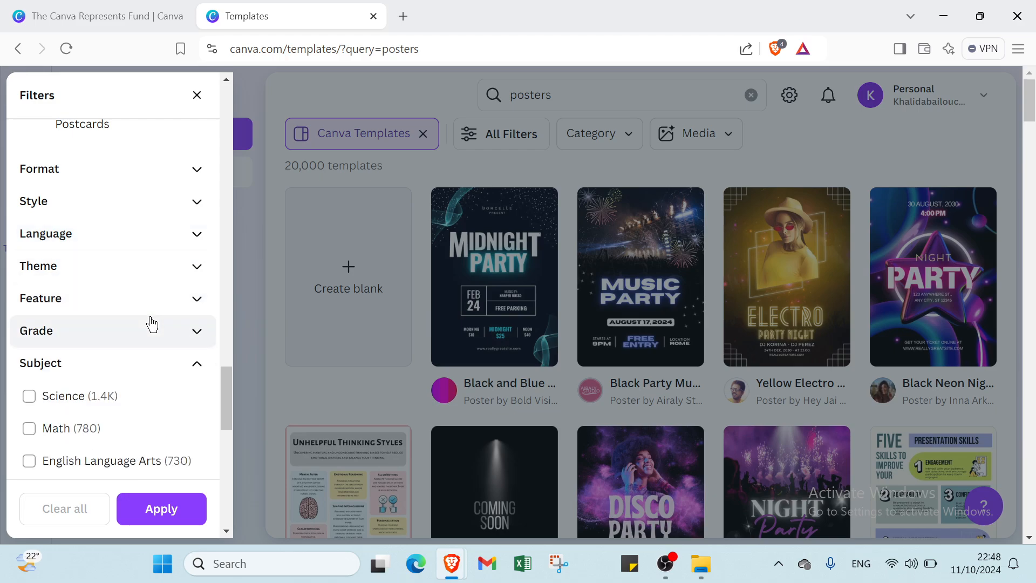
{"action": "left_click", "coordinate": [140, 359]}
{"action": "left_click", "coordinate": [132, 395]}
{"action": "left_click", "coordinate": [132, 424]}
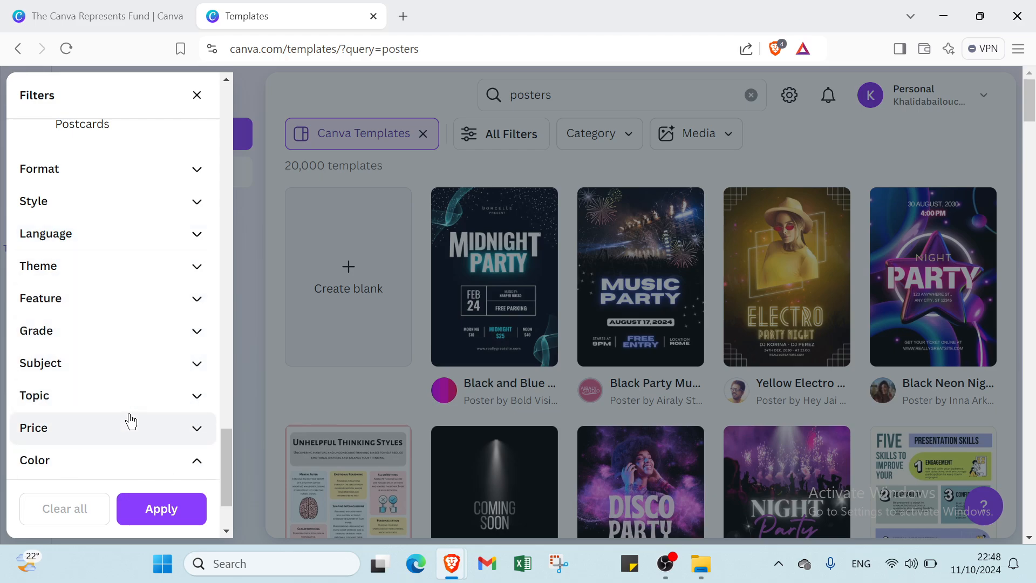
Step: Look over the Color filter, set the Price filter to Free, and apply it to the poster templates
{"action": "scroll", "coordinate": [129, 422], "scroll_direction": "down", "scroll_amount": 1}
{"action": "scroll", "coordinate": [129, 376], "scroll_direction": "down", "scroll_amount": 1}
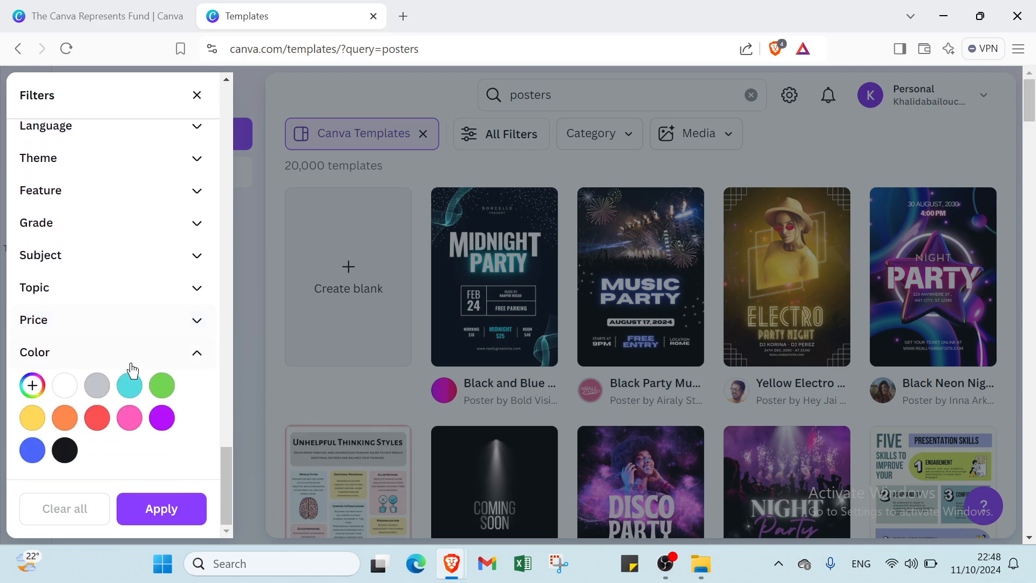
{"action": "scroll", "coordinate": [131, 370], "scroll_direction": "up", "scroll_amount": 1}
{"action": "scroll", "coordinate": [132, 368], "scroll_direction": "down", "scroll_amount": 1}
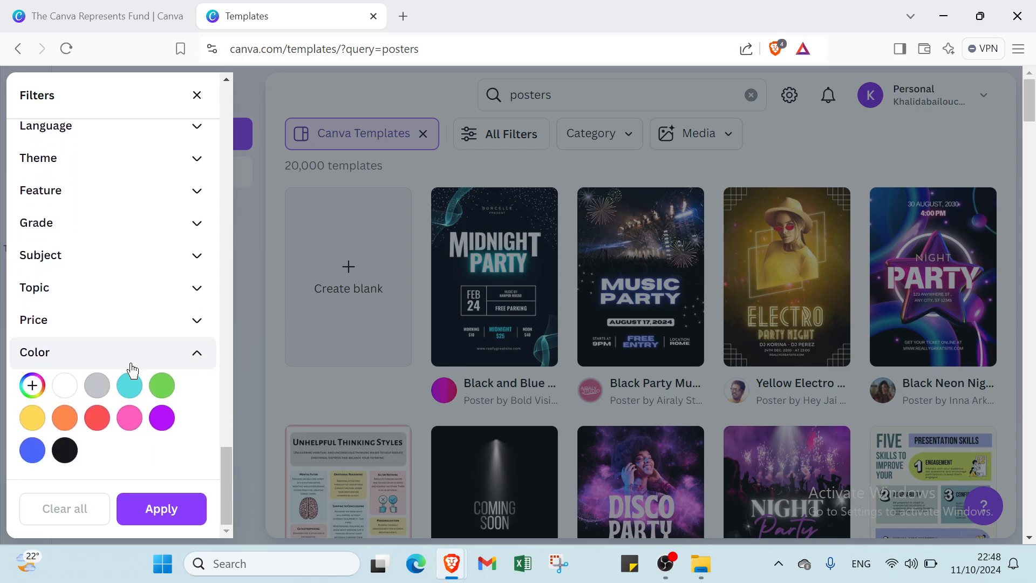
{"action": "left_click", "coordinate": [137, 331]}
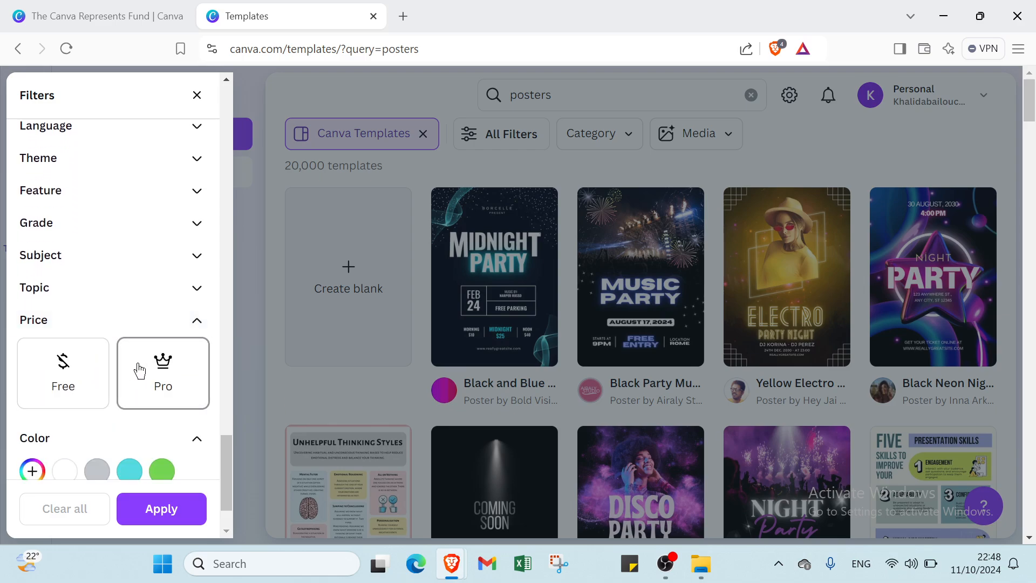
{"action": "left_click", "coordinate": [81, 369]}
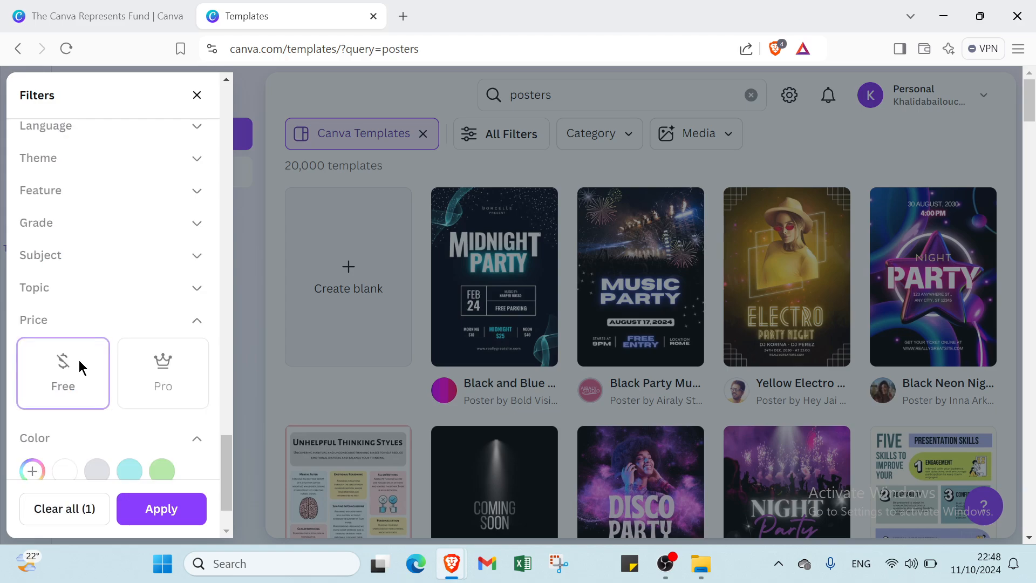
{"action": "left_click", "coordinate": [151, 511]}
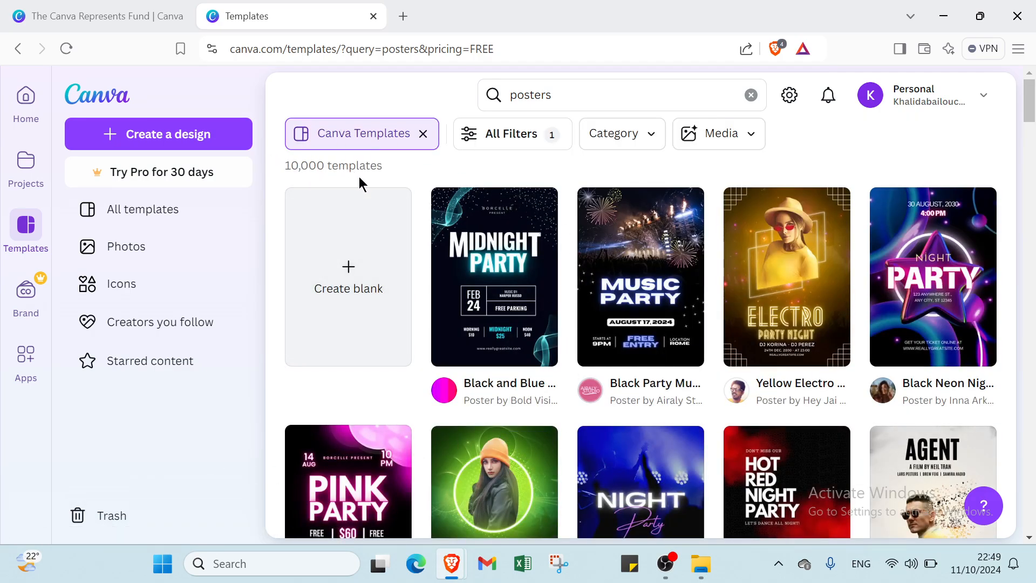
Step: Open the black Music Party poster template with fireworks for customizing in the editor
{"action": "left_click", "coordinate": [666, 301]}
{"action": "left_click", "coordinate": [765, 227]}
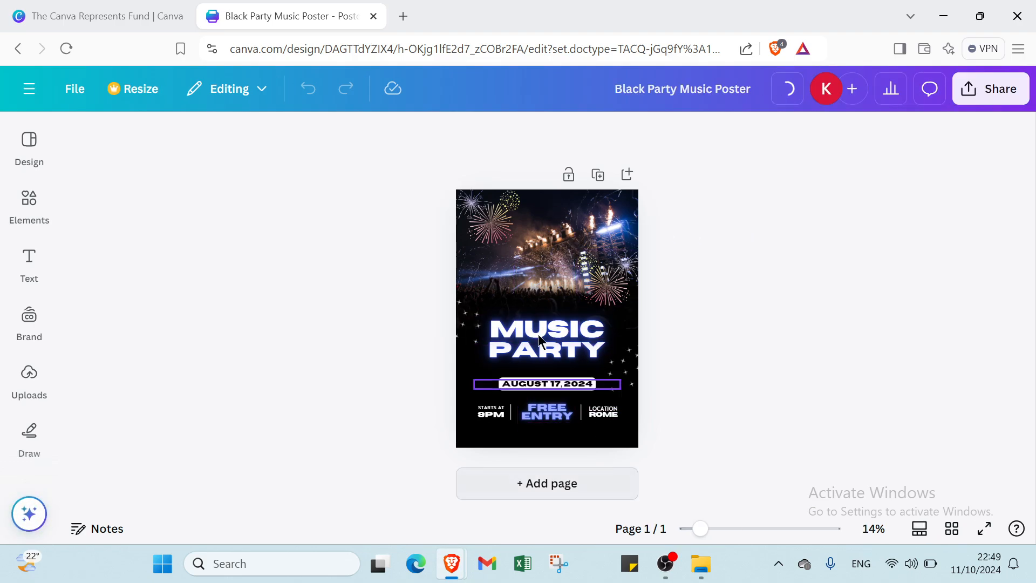
Step: Duplicate the poster page and delete the first of the two copies
{"action": "left_click", "coordinate": [599, 175]}
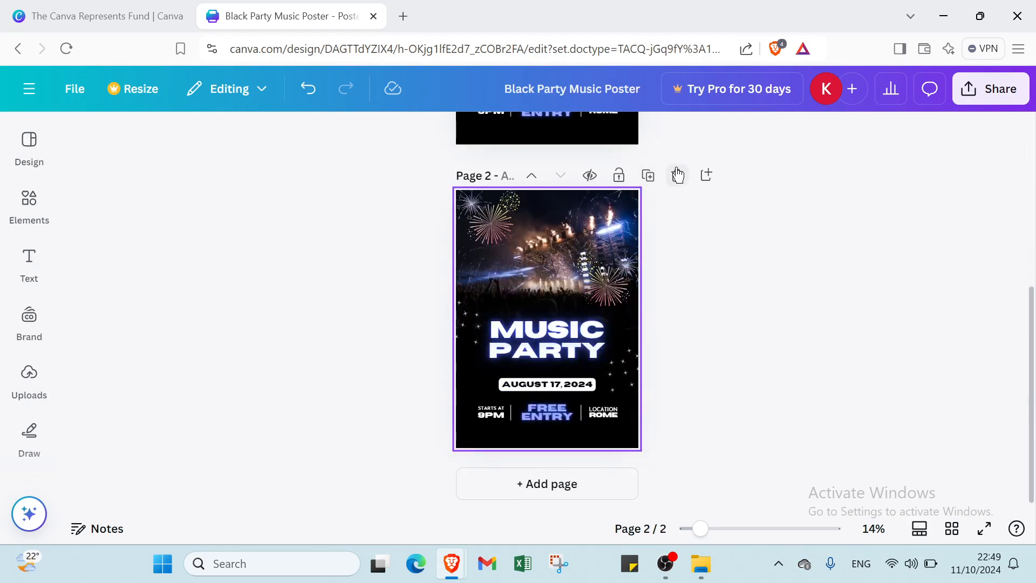
{"action": "scroll", "coordinate": [662, 179], "scroll_direction": "up", "scroll_amount": 3}
{"action": "scroll", "coordinate": [662, 179], "scroll_direction": "up", "scroll_amount": 3}
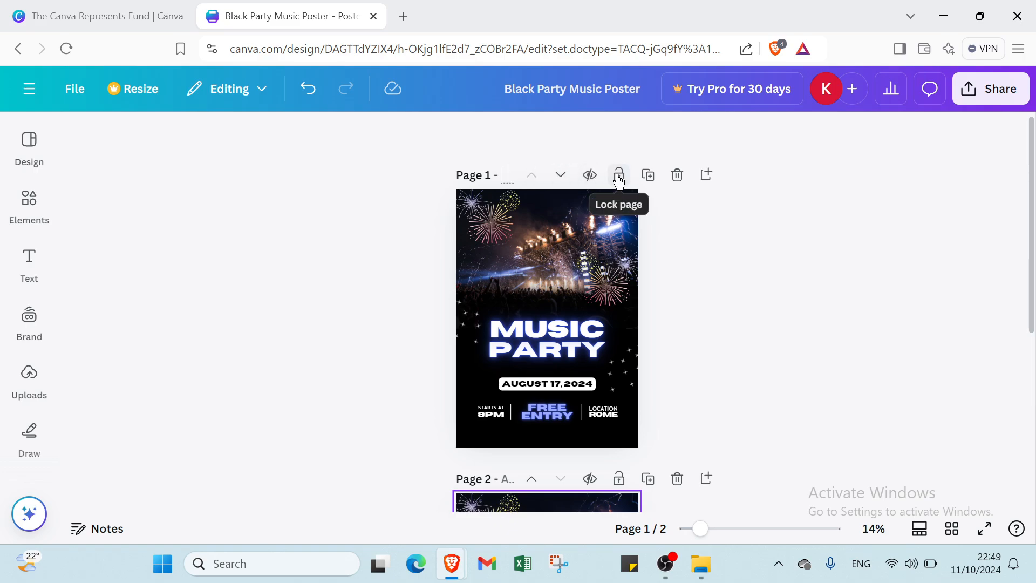
{"action": "left_click", "coordinate": [678, 175]}
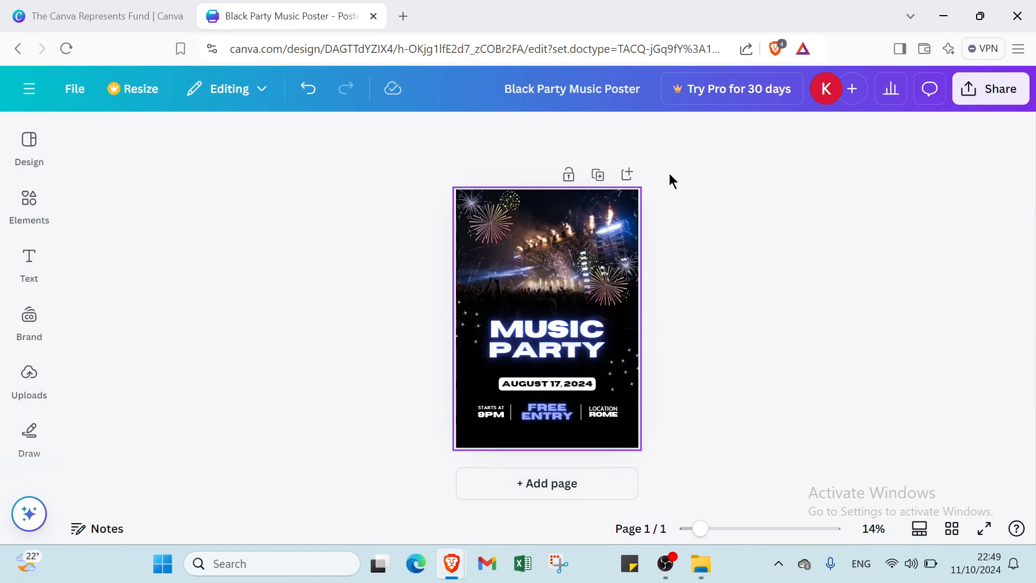
Step: Add a new page after the poster and set its background to the light gray document color
{"action": "left_click", "coordinate": [629, 176]}
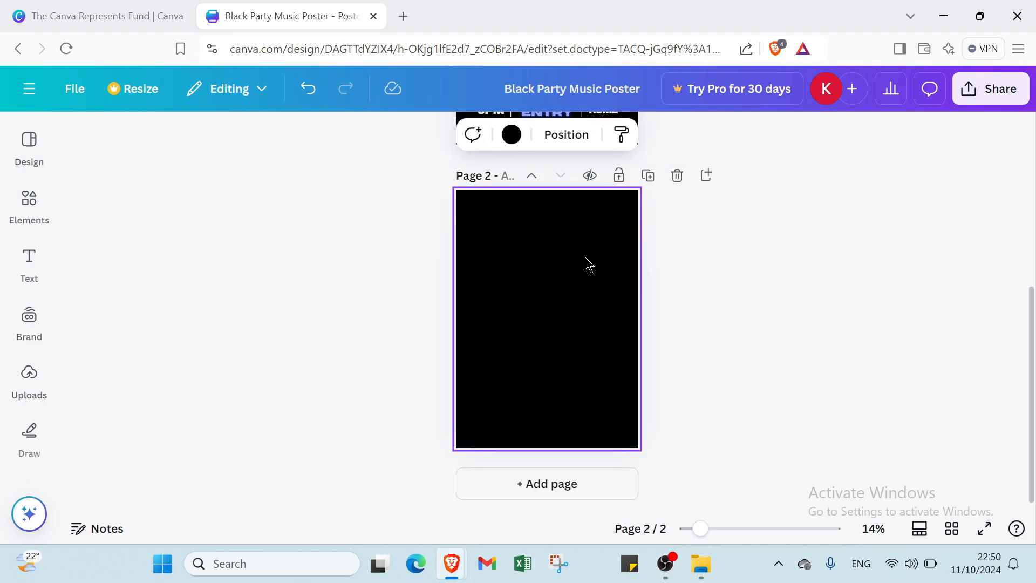
{"action": "left_click", "coordinate": [512, 141]}
{"action": "left_click", "coordinate": [270, 267]}
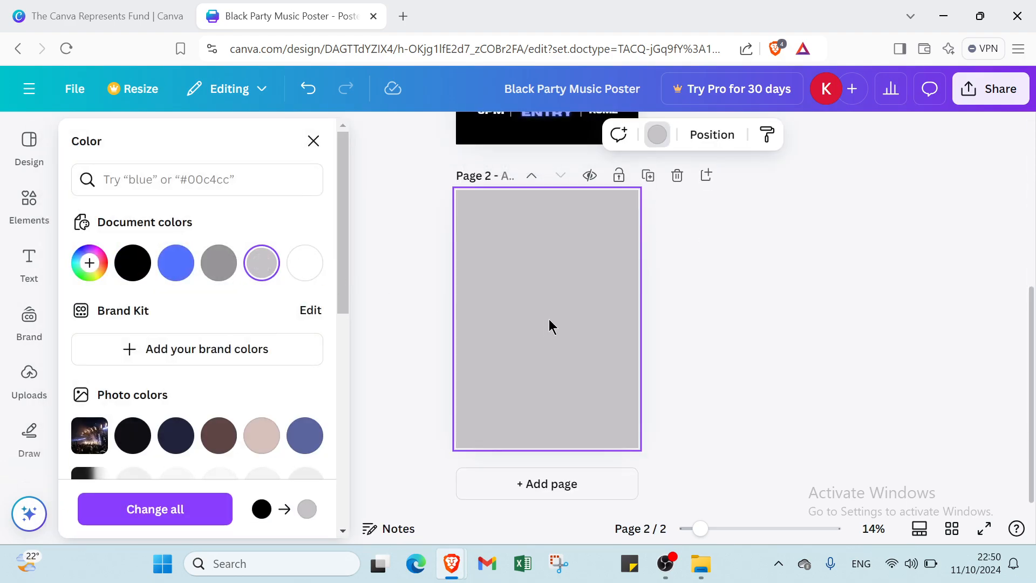
{"action": "left_click", "coordinate": [313, 141]}
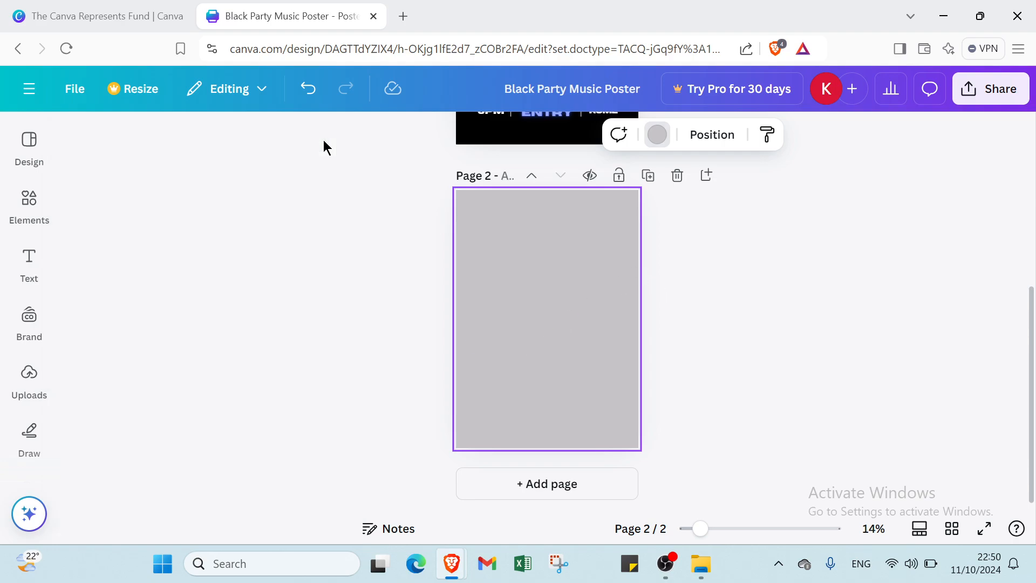
Step: Undo the gray background and the added page
{"action": "left_click", "coordinate": [306, 89]}
{"action": "left_click", "coordinate": [306, 89]}
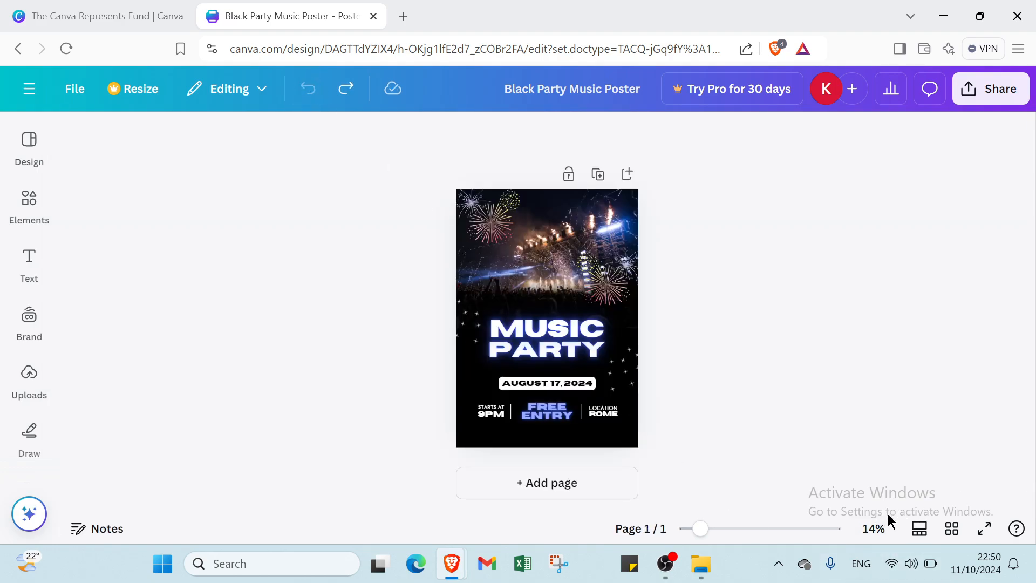
Step: Zoom the poster to 17% and switch the page thumbnail view on and off again
{"action": "left_click_drag", "start_coordinate": [718, 533], "coordinate": [708, 530]}
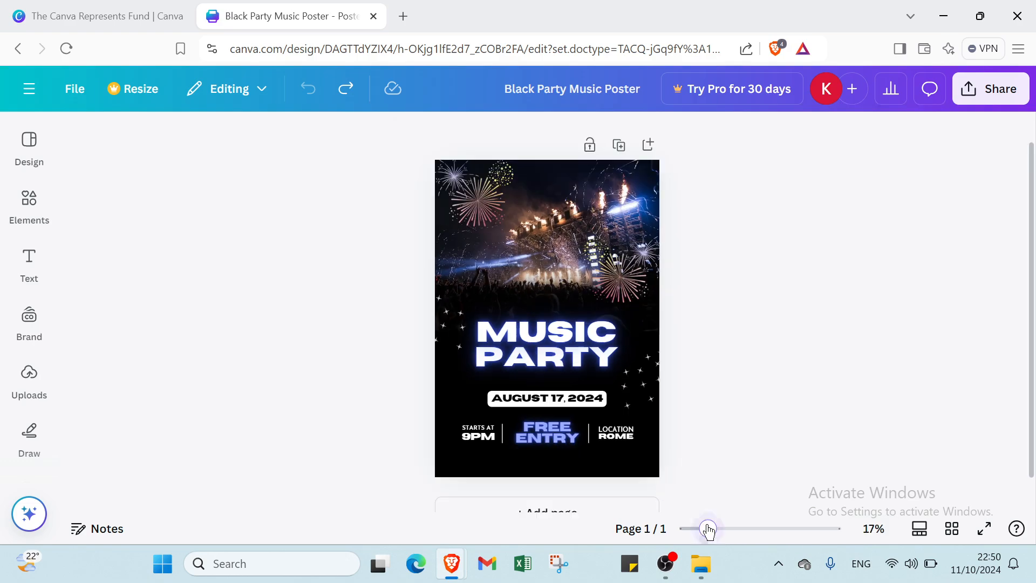
{"action": "left_click", "coordinate": [928, 532]}
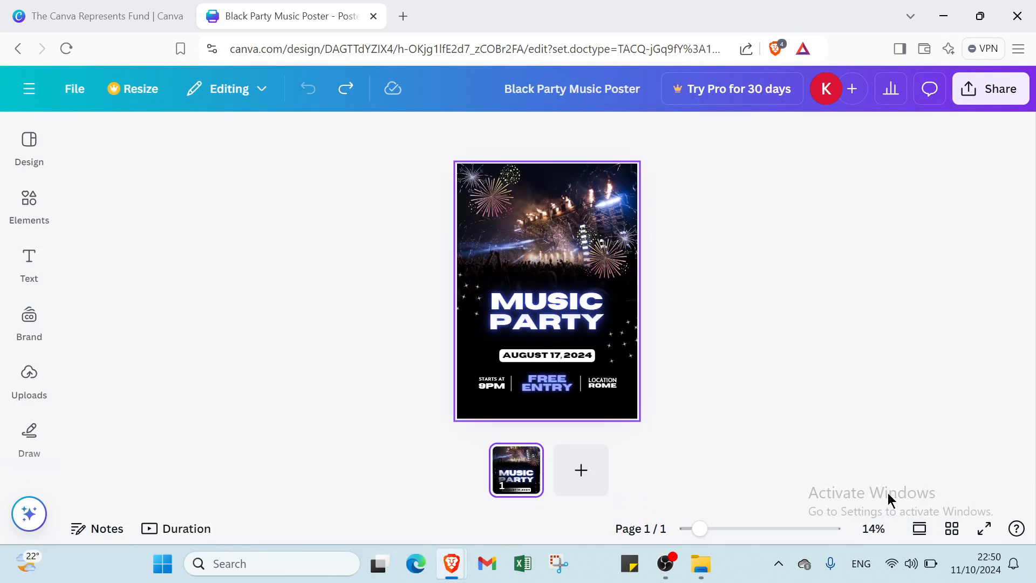
{"action": "left_click", "coordinate": [919, 528]}
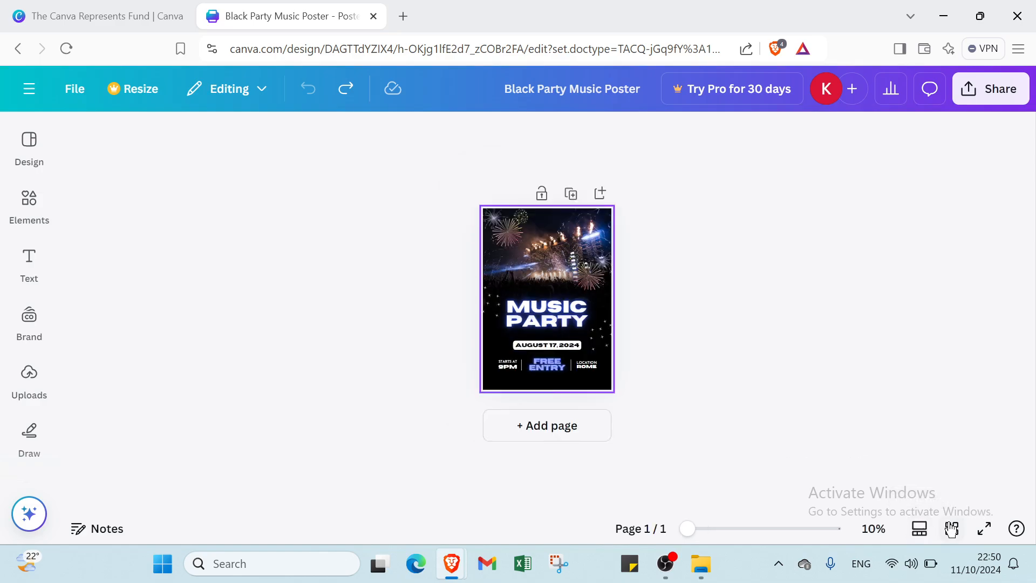
Step: View the pages in grid view, return to the normal page view, and present the poster full screen
{"action": "left_click", "coordinate": [952, 530]}
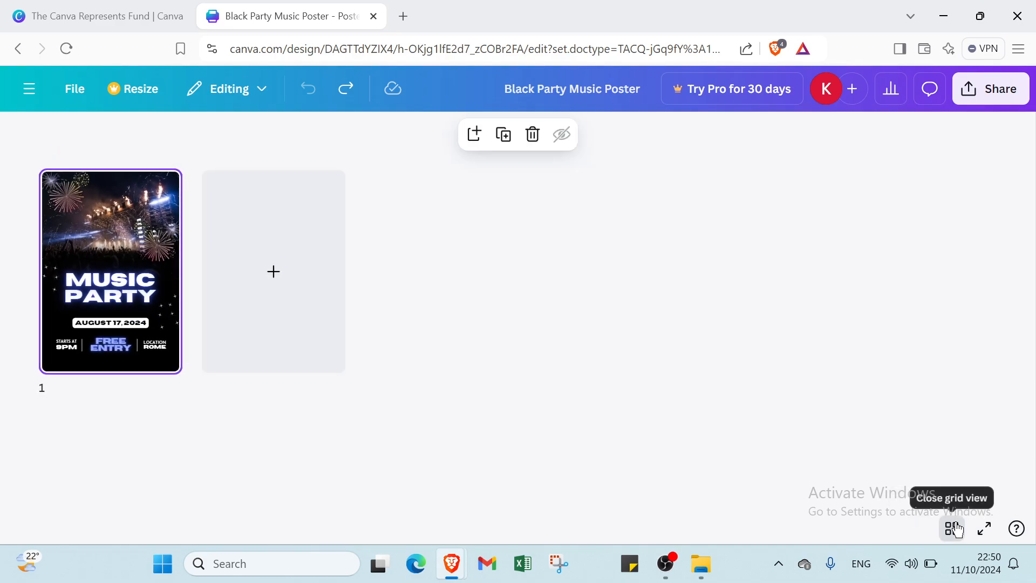
{"action": "left_click", "coordinate": [954, 529]}
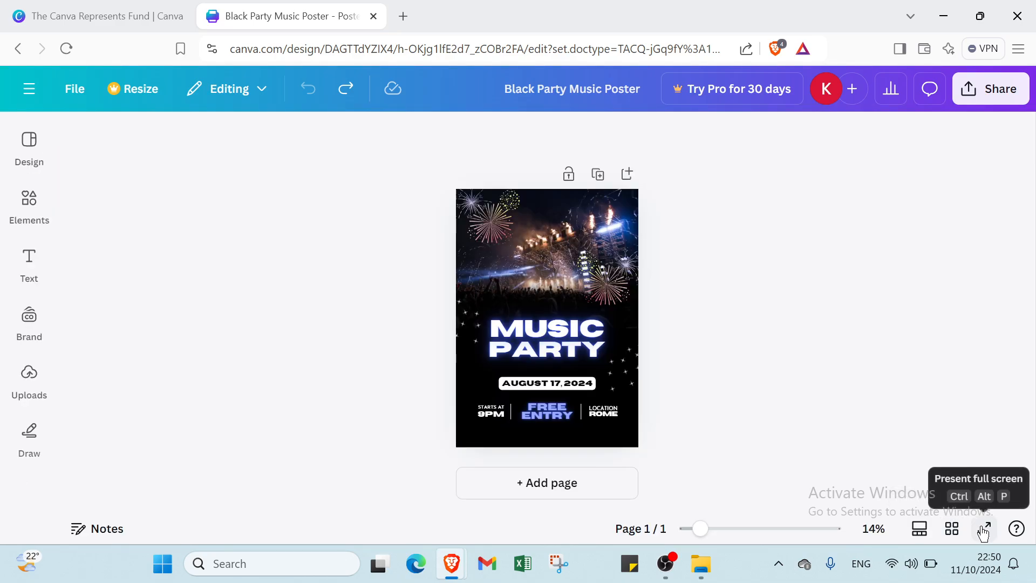
{"action": "left_click", "coordinate": [984, 532]}
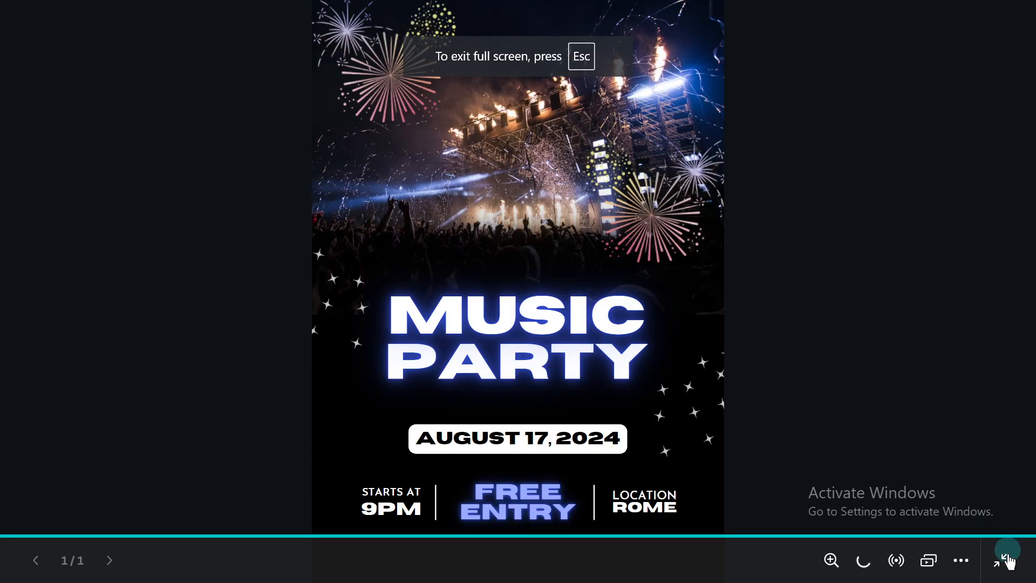
Step: Exit the full-screen presentation and ask the help assistant "how to make poster on canva"
{"action": "left_click", "coordinate": [1007, 560]}
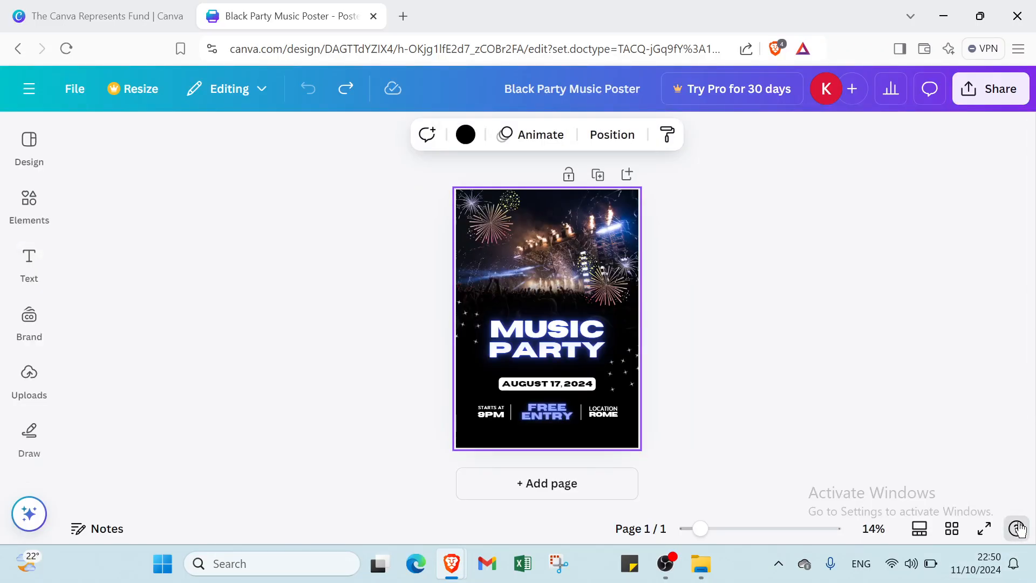
{"action": "left_click", "coordinate": [1018, 528]}
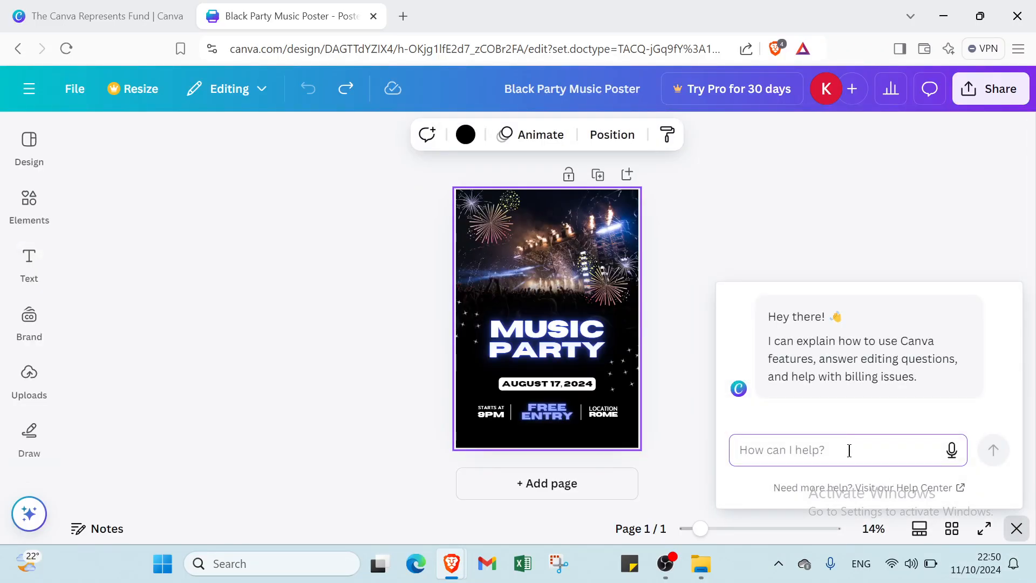
{"action": "type", "text": "how to make poster on canva"}
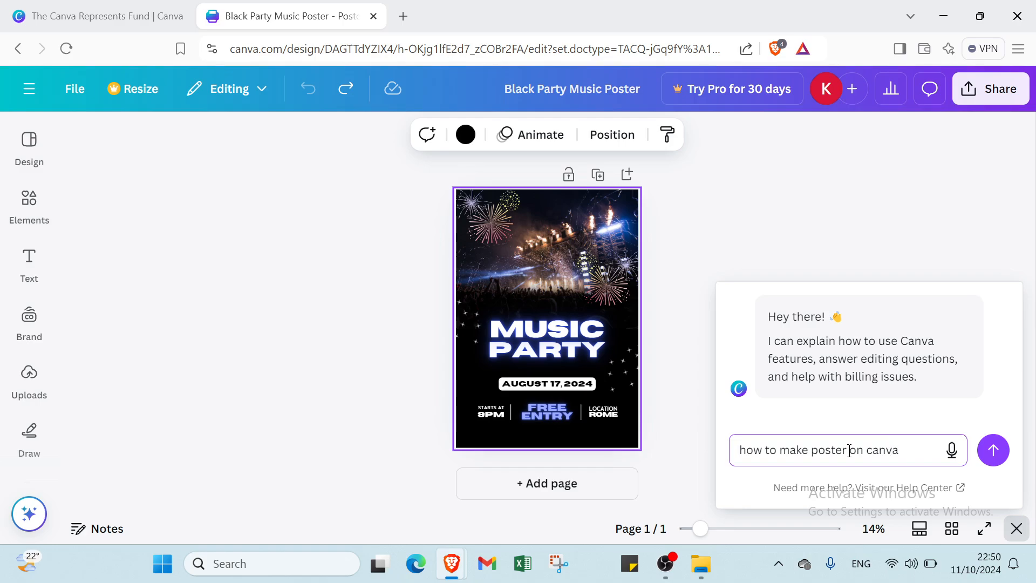
{"action": "key", "text": "Return"}
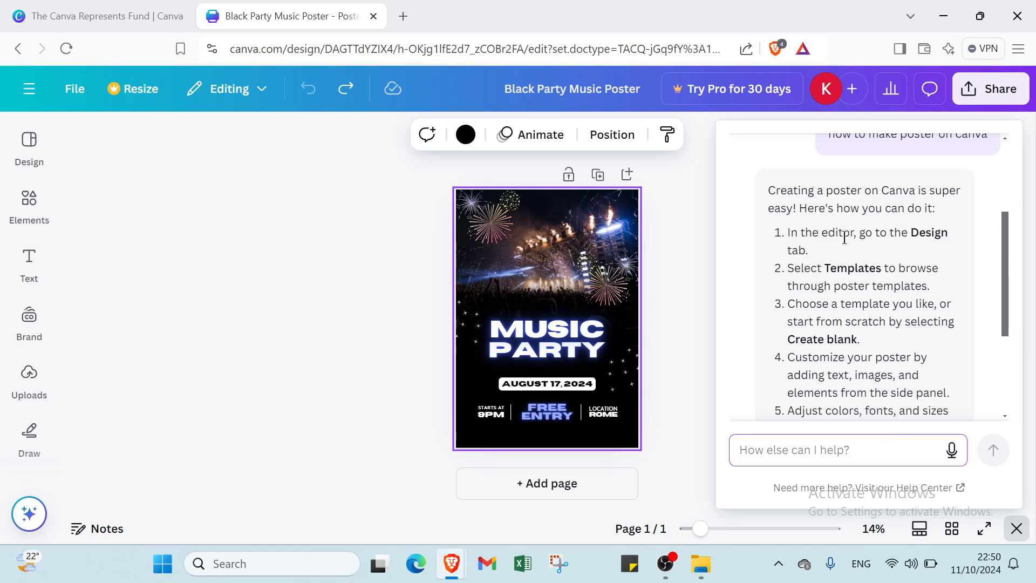
Step: Read through the assistant's instructions for making a poster and close the help chat
{"action": "scroll", "coordinate": [930, 232], "scroll_direction": "down", "scroll_amount": 2}
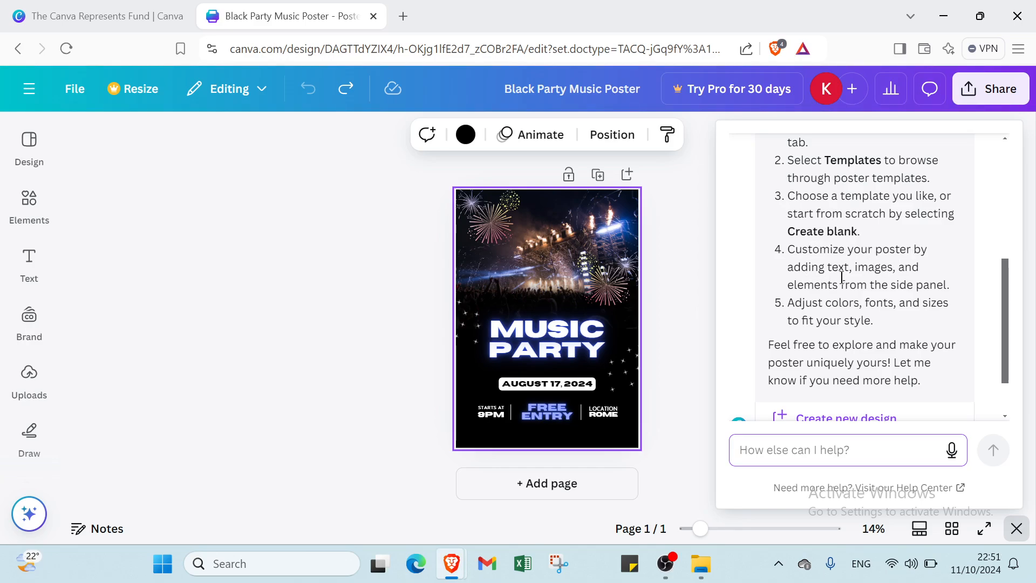
{"action": "scroll", "coordinate": [834, 310], "scroll_direction": "down", "scroll_amount": 1}
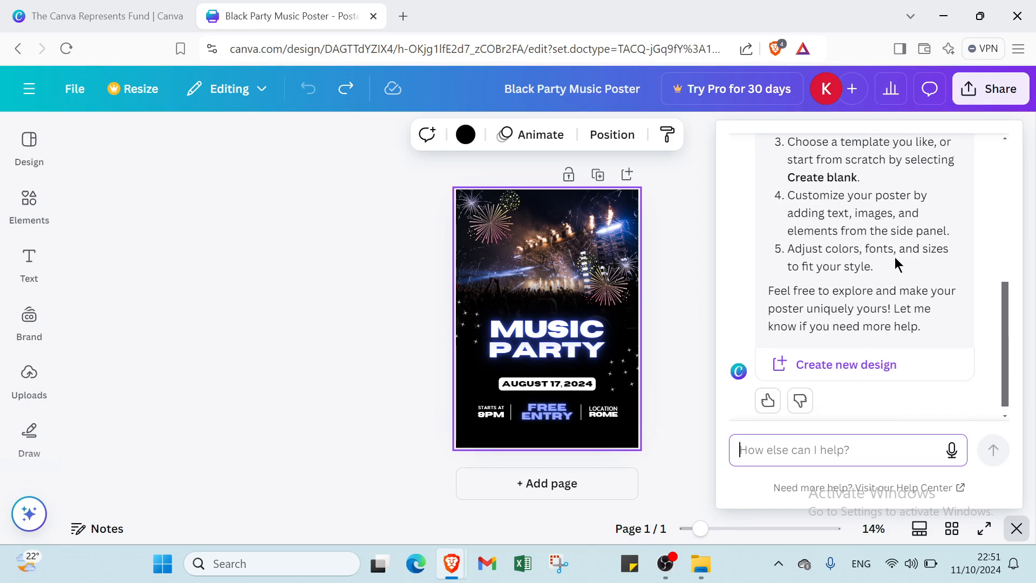
{"action": "scroll", "coordinate": [898, 293], "scroll_direction": "up", "scroll_amount": 2}
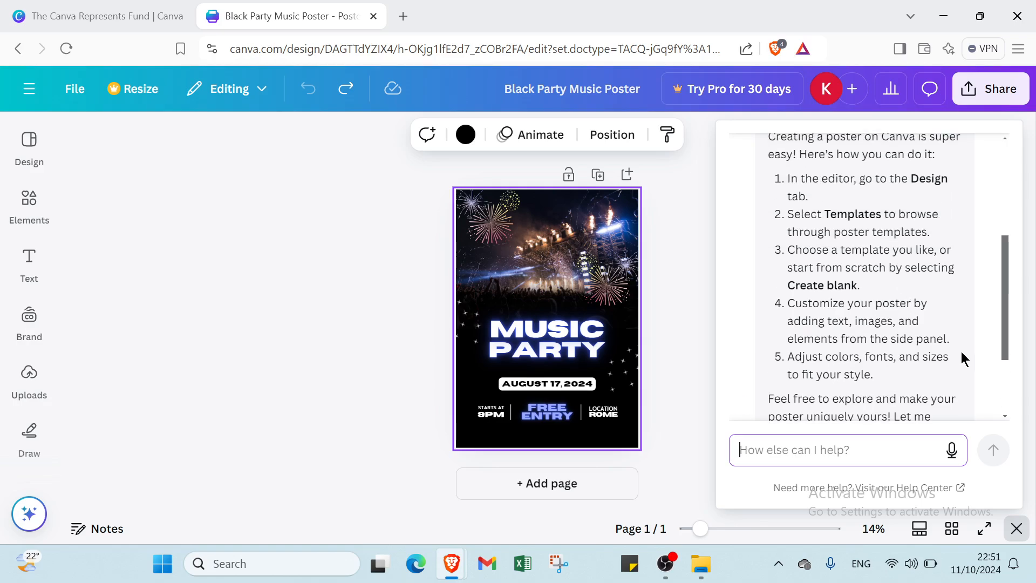
{"action": "left_click", "coordinate": [1017, 526]}
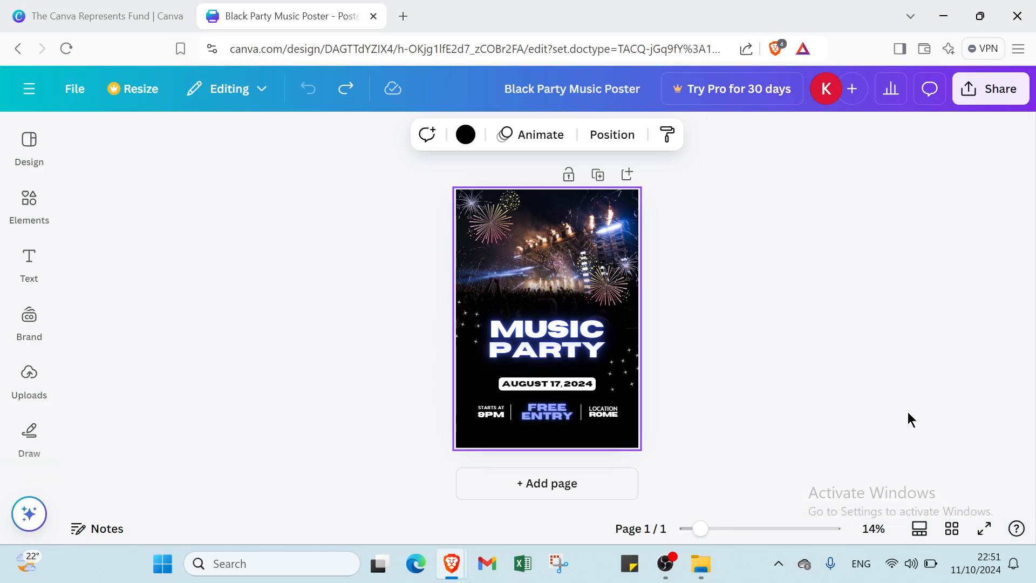
Step: Browse the design templates, including the category suggestions, recently used posters and all results
{"action": "left_click", "coordinate": [29, 143]}
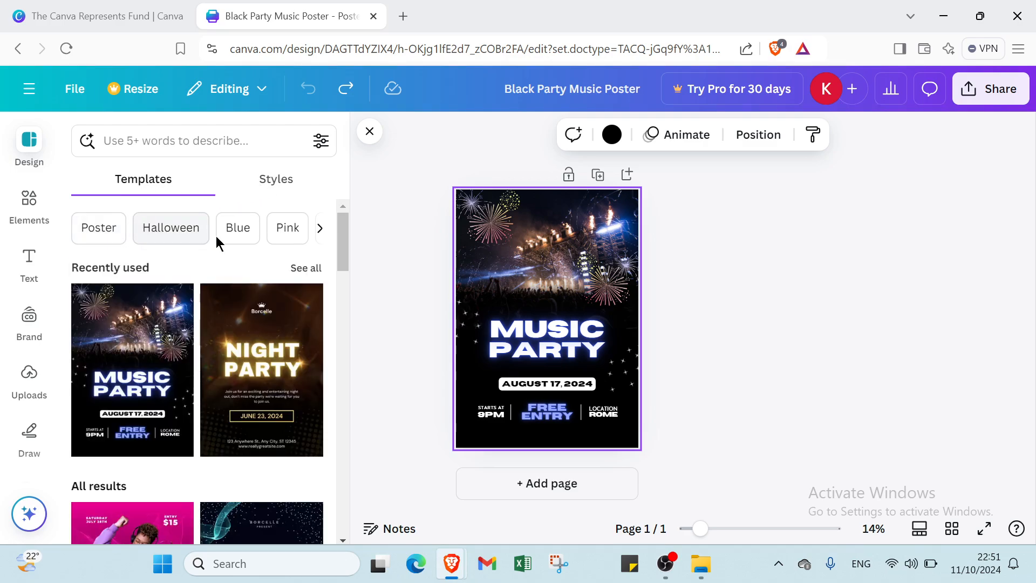
{"action": "left_click", "coordinate": [321, 234]}
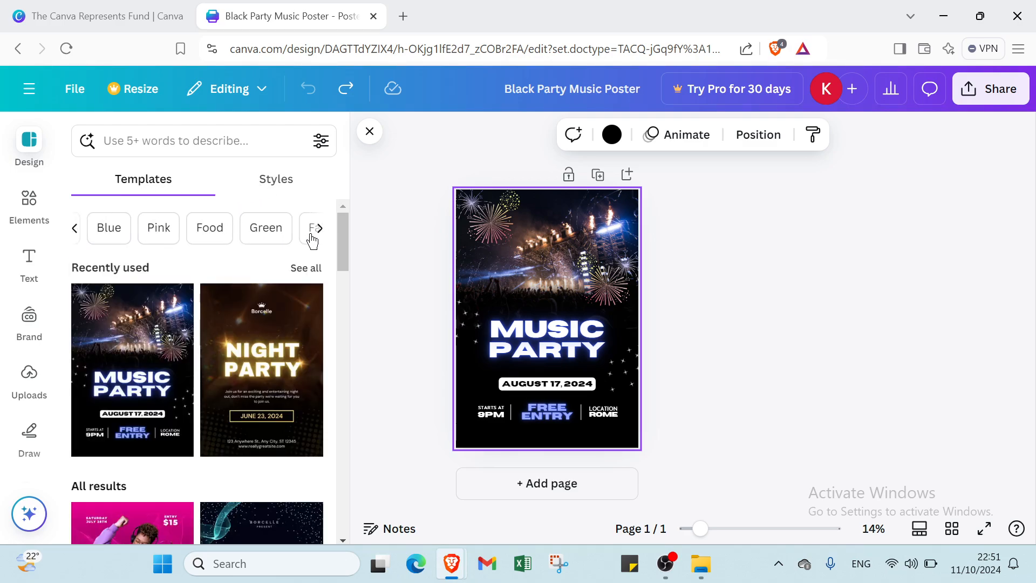
{"action": "left_click", "coordinate": [317, 231]}
{"action": "scroll", "coordinate": [151, 300], "scroll_direction": "down", "scroll_amount": 2}
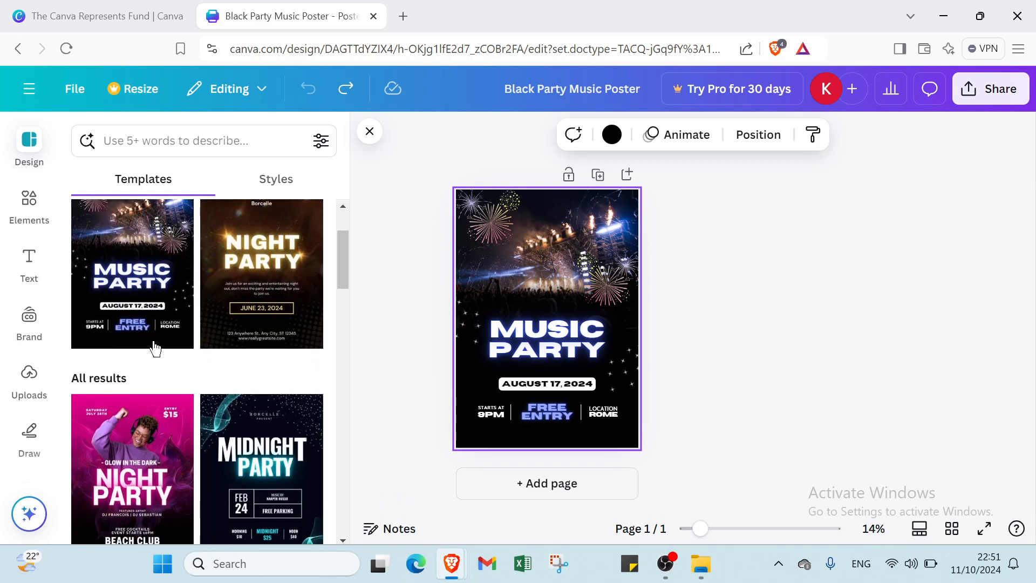
{"action": "scroll", "coordinate": [153, 349], "scroll_direction": "down", "scroll_amount": 4}
{"action": "scroll", "coordinate": [76, 348], "scroll_direction": "down", "scroll_amount": 3}
{"action": "scroll", "coordinate": [84, 351], "scroll_direction": "down", "scroll_amount": 2}
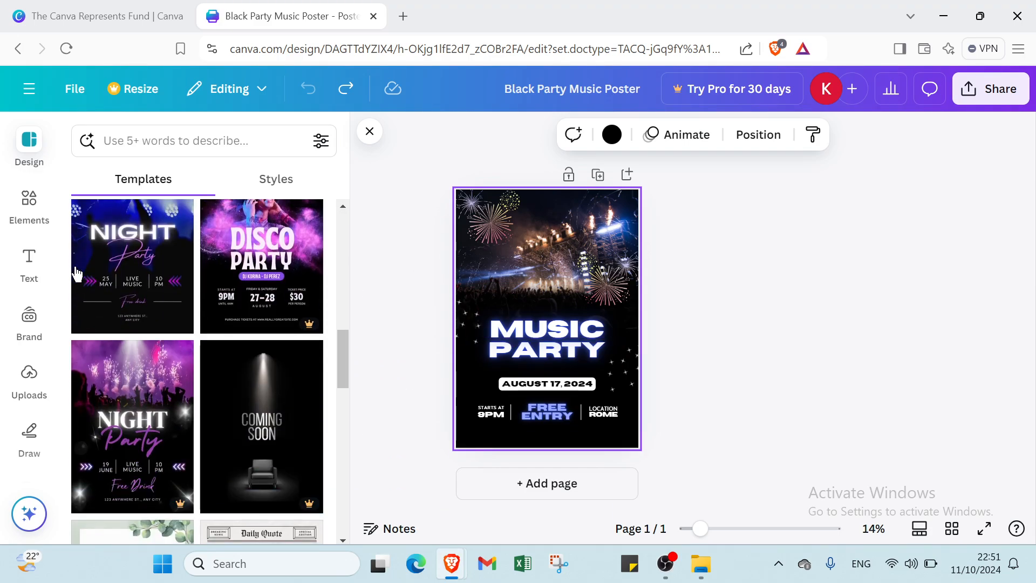
Step: Add the quarter-circle grid graphic from the recently used elements to the poster
{"action": "left_click", "coordinate": [34, 207]}
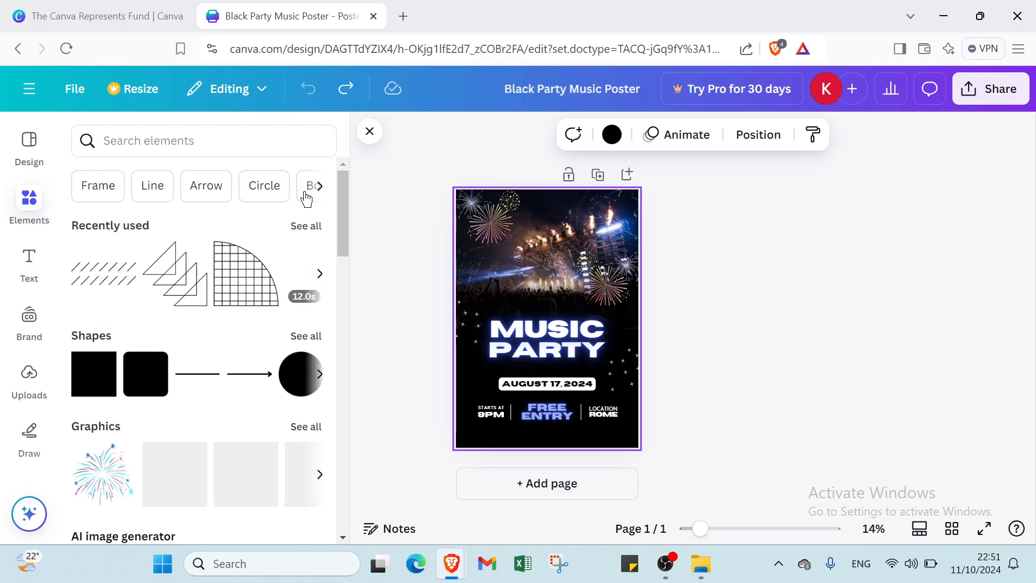
{"action": "scroll", "coordinate": [304, 199], "scroll_direction": "down", "scroll_amount": 1}
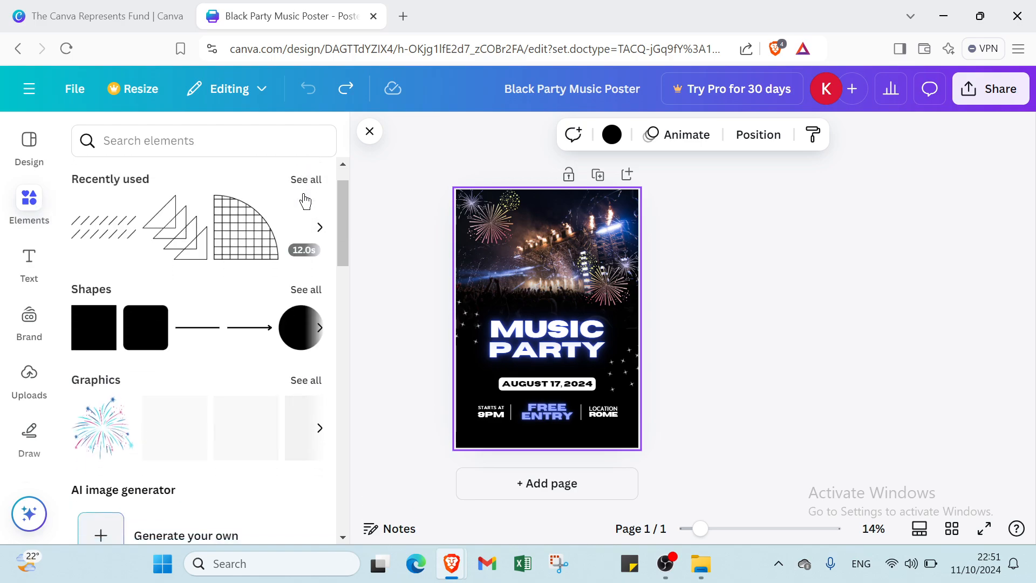
{"action": "left_click", "coordinate": [259, 227]}
Step: Look through the element categories from Shapes and Graphics through Stickers, Photos, Audio, Tables, Frames and Mockups to Collections
{"action": "scroll", "coordinate": [121, 303], "scroll_direction": "down", "scroll_amount": 2}
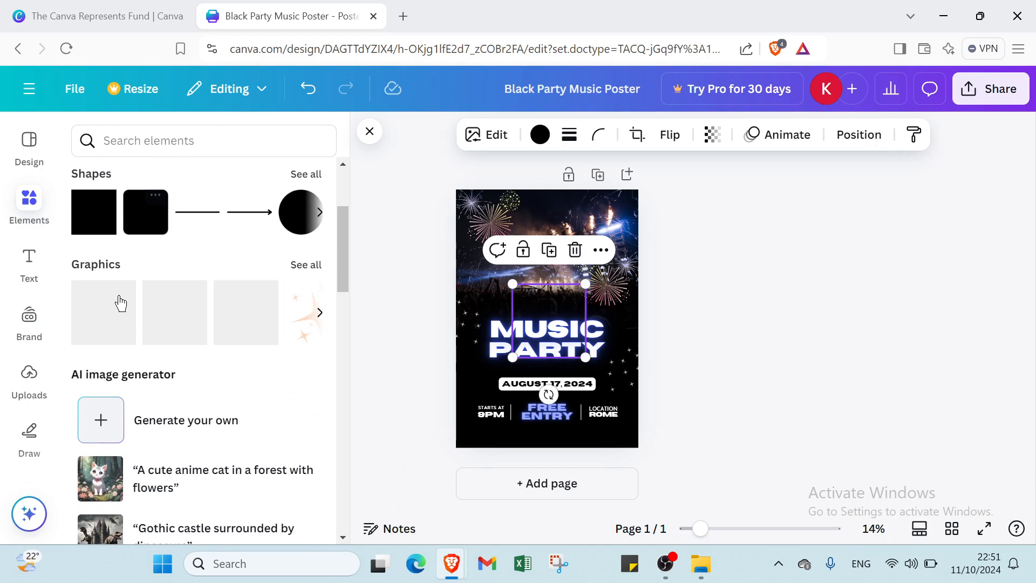
{"action": "scroll", "coordinate": [121, 303], "scroll_direction": "down", "scroll_amount": 3}
{"action": "scroll", "coordinate": [157, 290], "scroll_direction": "down", "scroll_amount": 1}
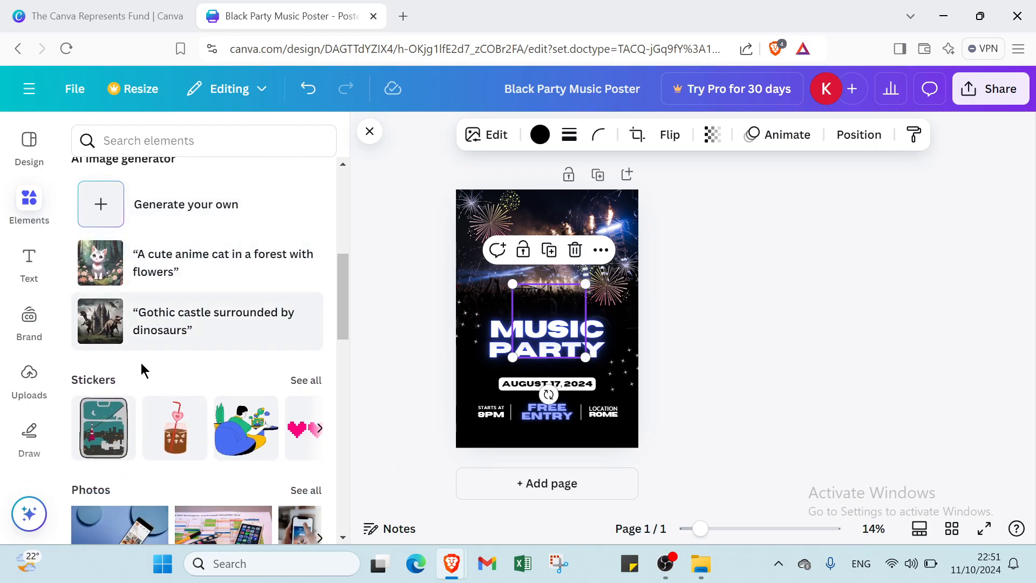
{"action": "scroll", "coordinate": [143, 370], "scroll_direction": "down", "scroll_amount": 4}
{"action": "scroll", "coordinate": [135, 393], "scroll_direction": "up", "scroll_amount": 1}
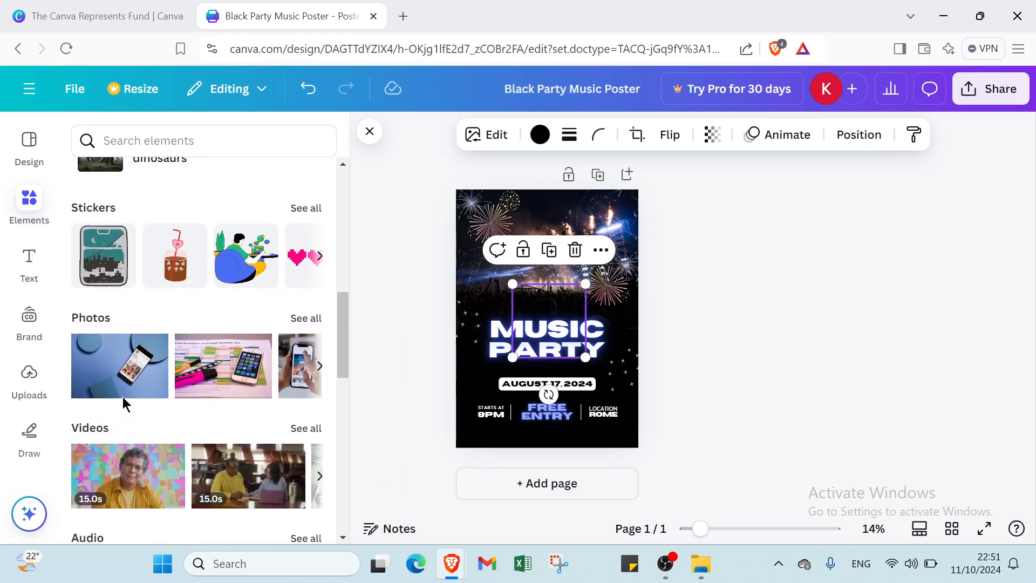
{"action": "scroll", "coordinate": [123, 405], "scroll_direction": "down", "scroll_amount": 4}
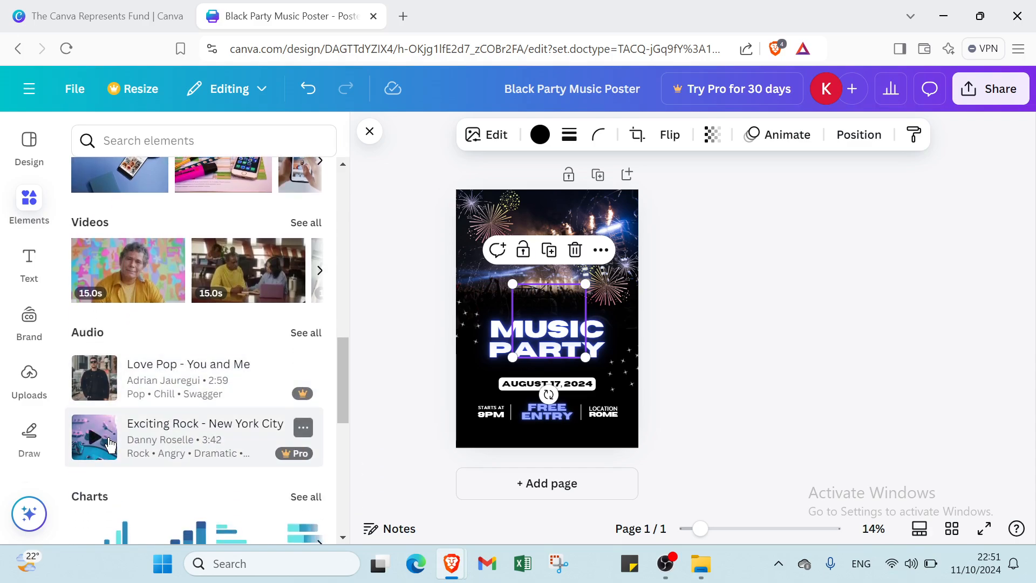
{"action": "scroll", "coordinate": [106, 427], "scroll_direction": "down", "scroll_amount": 7}
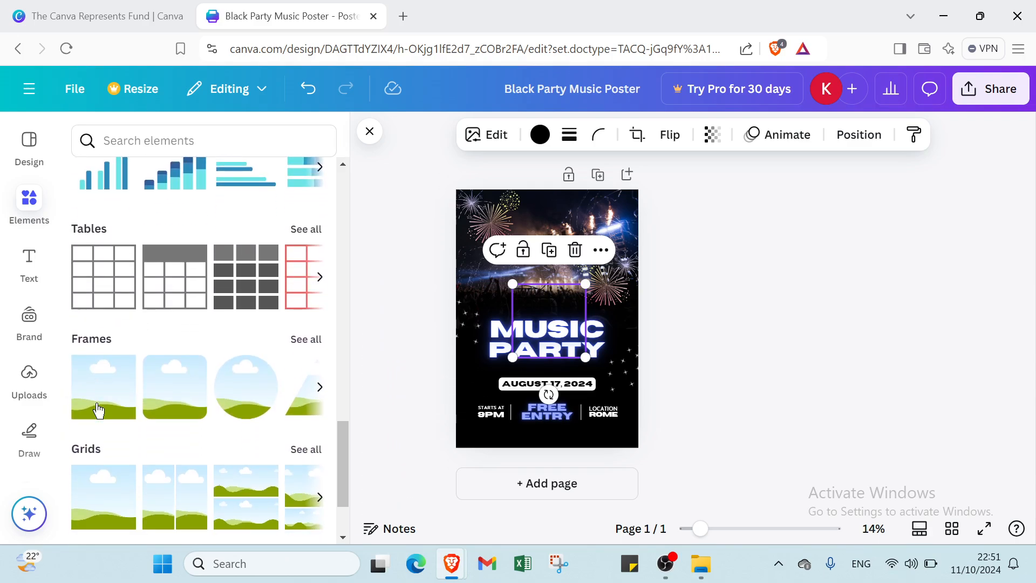
{"action": "scroll", "coordinate": [102, 408], "scroll_direction": "down", "scroll_amount": 4}
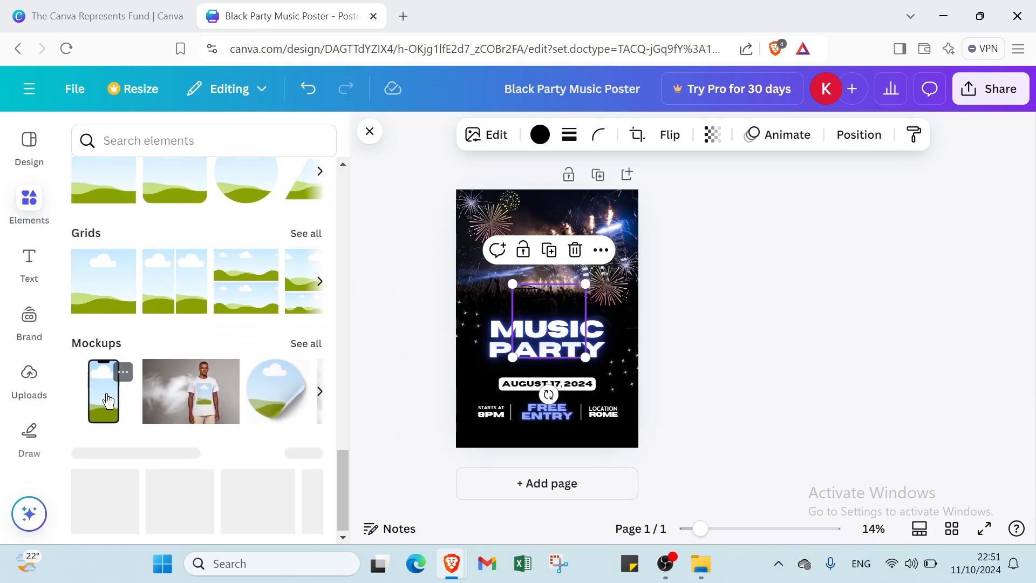
{"action": "scroll", "coordinate": [107, 400], "scroll_direction": "down", "scroll_amount": 1}
{"action": "scroll", "coordinate": [110, 400], "scroll_direction": "up", "scroll_amount": 1}
{"action": "scroll", "coordinate": [111, 401], "scroll_direction": "down", "scroll_amount": 2}
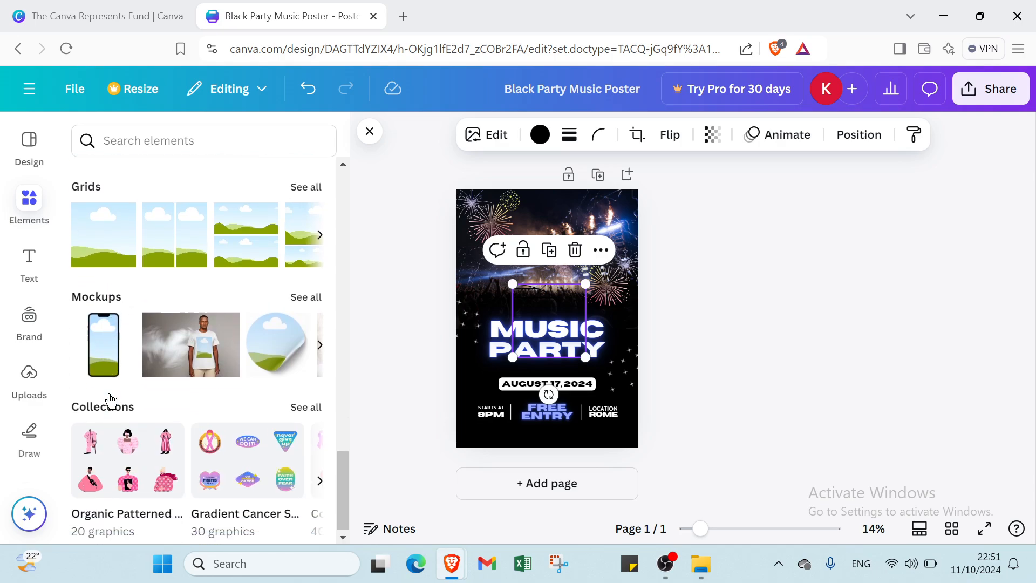
{"action": "scroll", "coordinate": [110, 401], "scroll_direction": "up", "scroll_amount": 18}
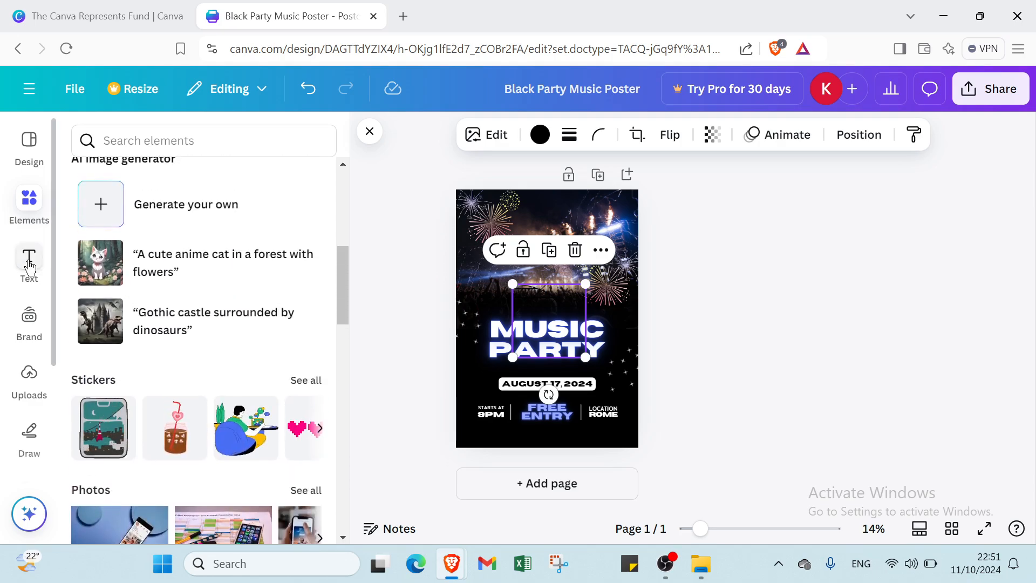
Step: Add a new text box to the poster, and view the Brand Kit font options before closing them
{"action": "left_click", "coordinate": [29, 261]}
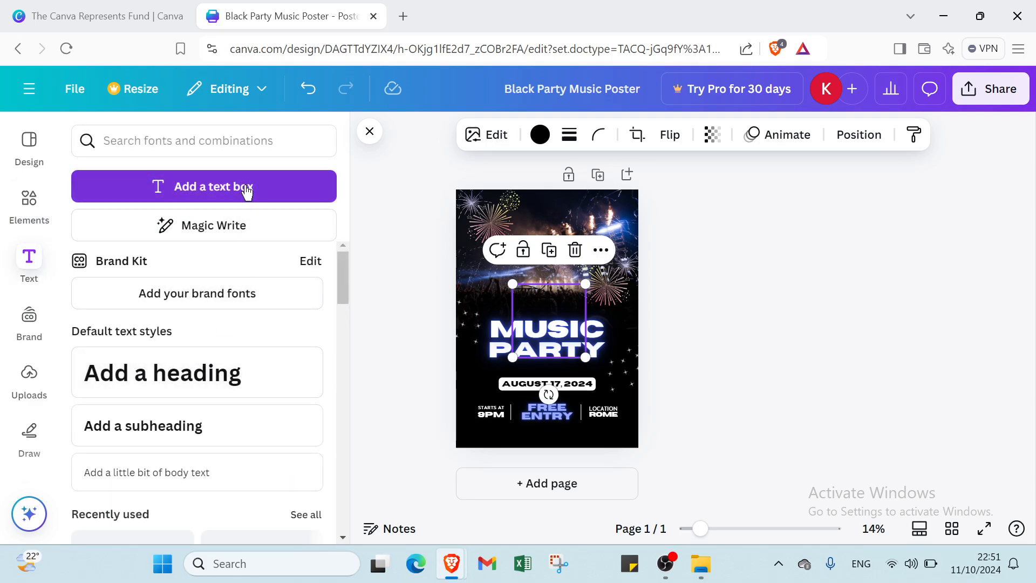
{"action": "left_click", "coordinate": [248, 189]}
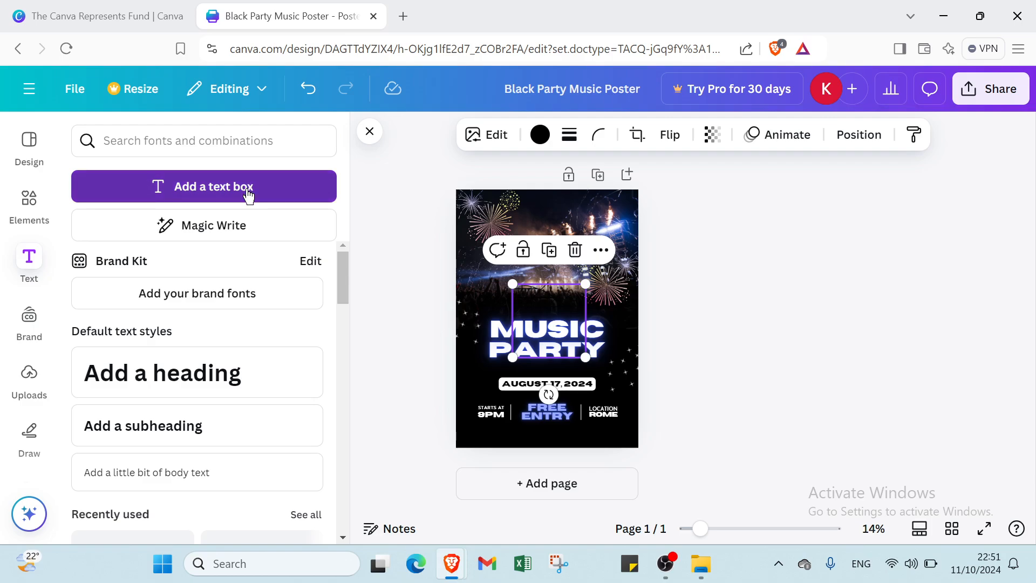
{"action": "left_click", "coordinate": [259, 237]}
{"action": "left_click", "coordinate": [268, 301]}
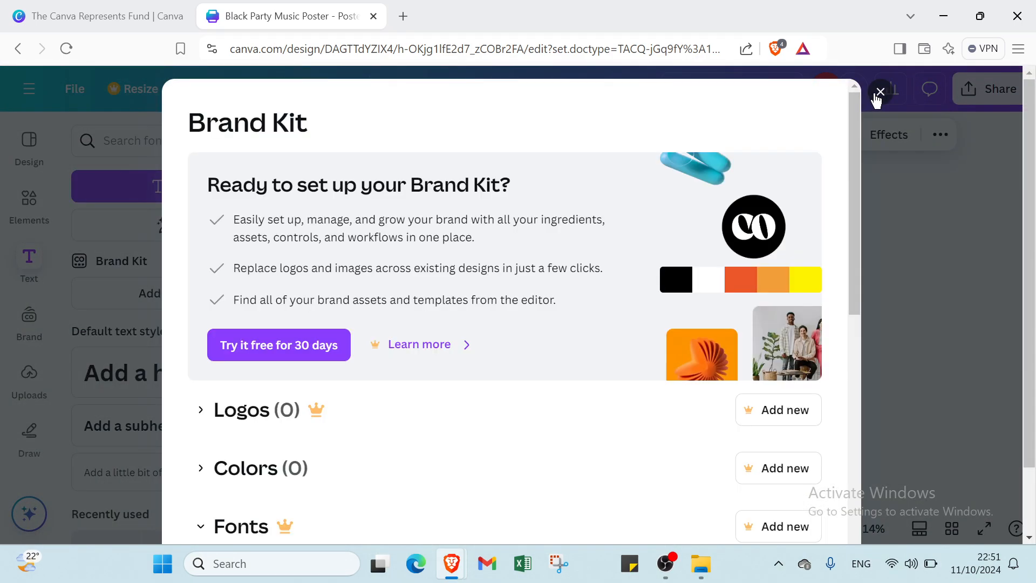
{"action": "left_click", "coordinate": [880, 93]}
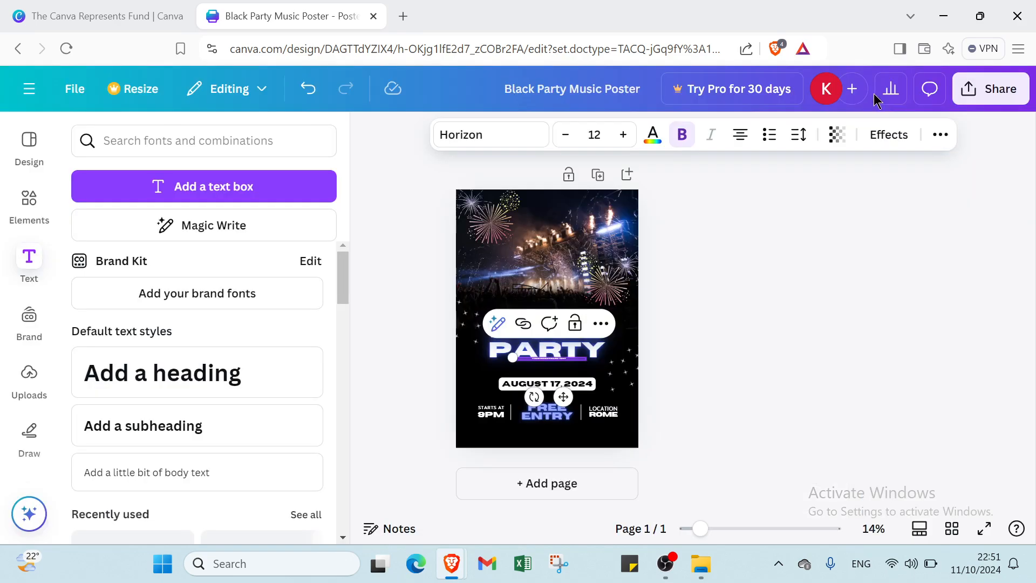
Step: Add a default heading, a default body text and the "Five Tips for Great Skin" font combination to the poster
{"action": "left_click", "coordinate": [174, 377]}
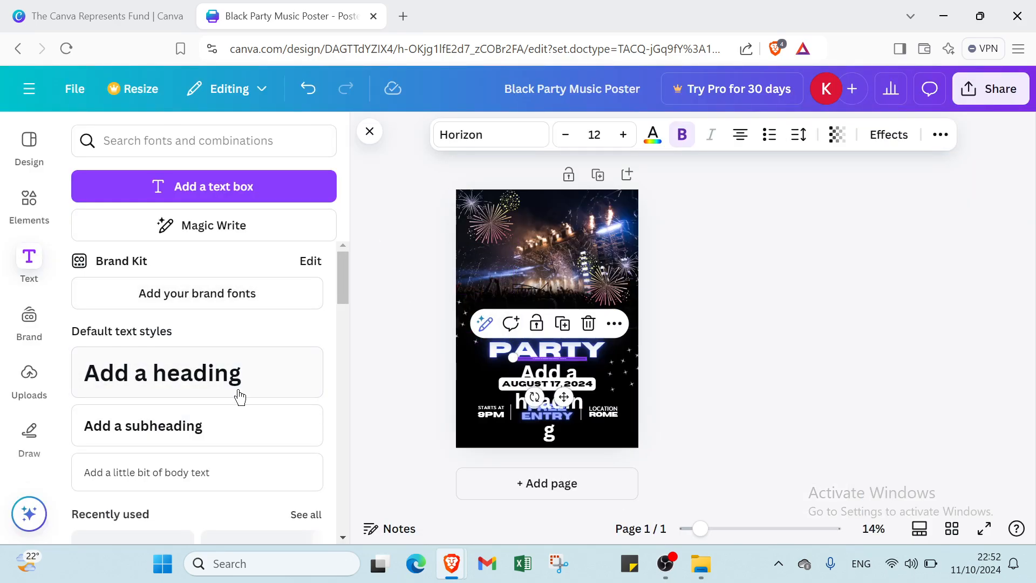
{"action": "left_click", "coordinate": [224, 473]}
{"action": "scroll", "coordinate": [214, 448], "scroll_direction": "down", "scroll_amount": 5}
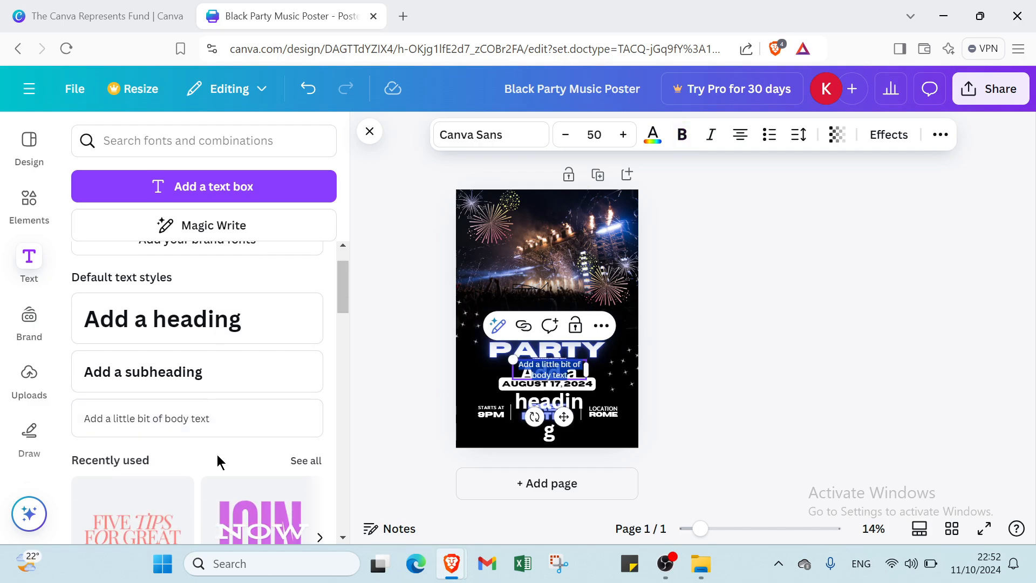
{"action": "scroll", "coordinate": [151, 399], "scroll_direction": "down", "scroll_amount": 2}
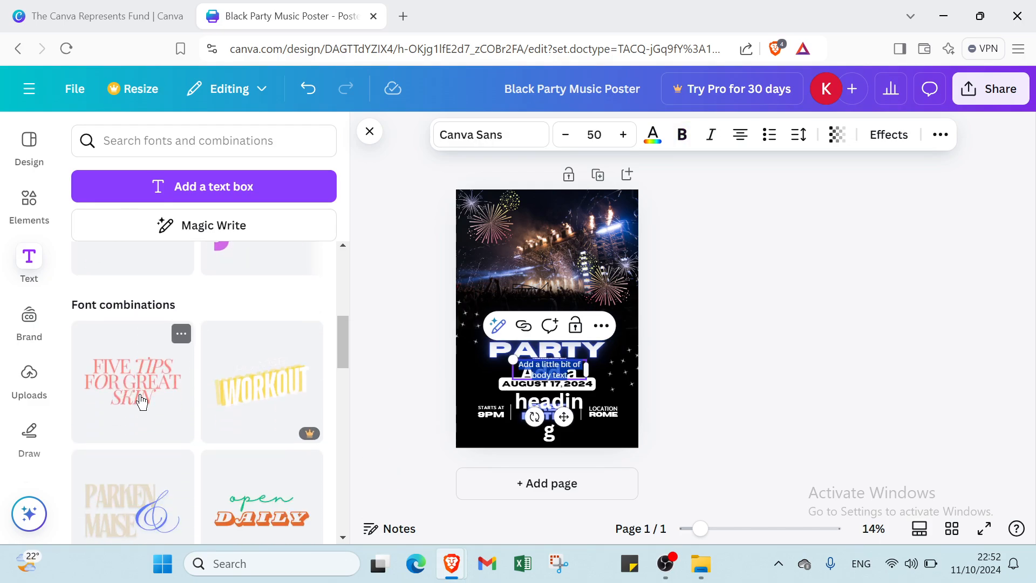
{"action": "left_click", "coordinate": [143, 402]}
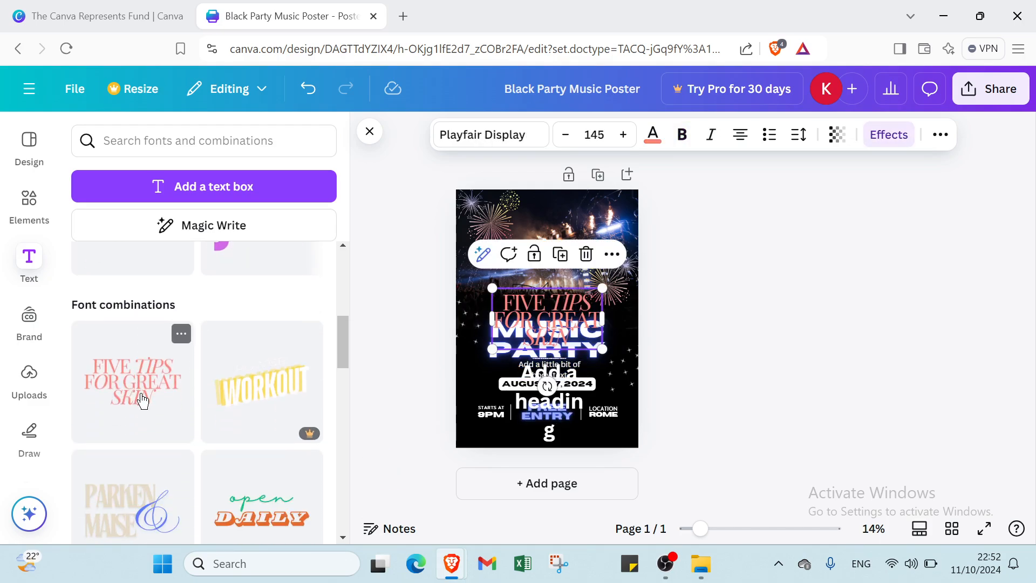
Step: Look through the brand options, from brand templates, logos and colors to photos, graphics and icons
{"action": "left_click", "coordinate": [23, 329]}
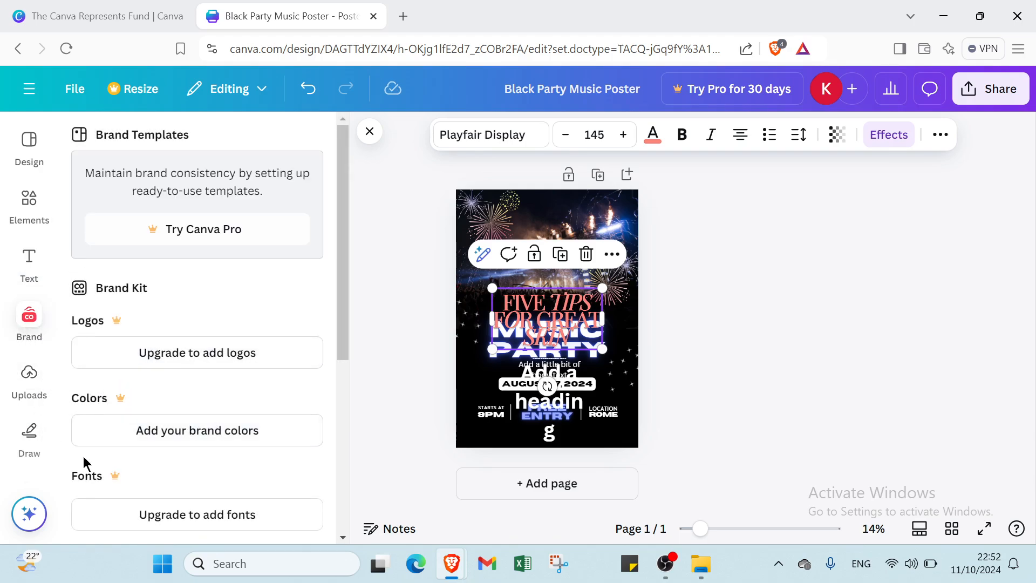
{"action": "scroll", "coordinate": [101, 489], "scroll_direction": "down", "scroll_amount": 1}
{"action": "scroll", "coordinate": [101, 488], "scroll_direction": "down", "scroll_amount": 3}
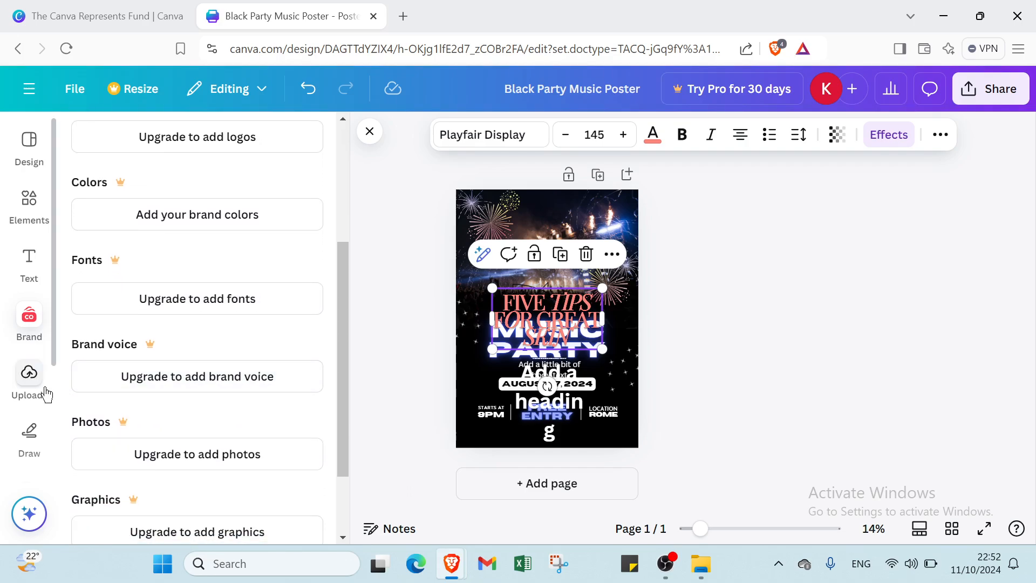
{"action": "scroll", "coordinate": [115, 362], "scroll_direction": "down", "scroll_amount": 1}
{"action": "scroll", "coordinate": [92, 374], "scroll_direction": "down", "scroll_amount": 1}
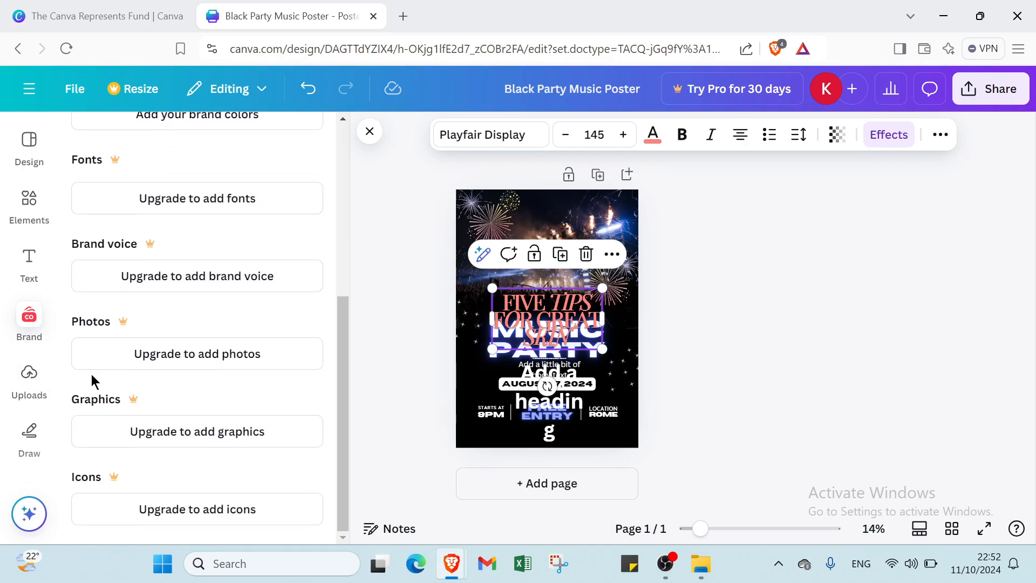
Step: View the media upload options and open the Record yourself studio
{"action": "left_click", "coordinate": [29, 378]}
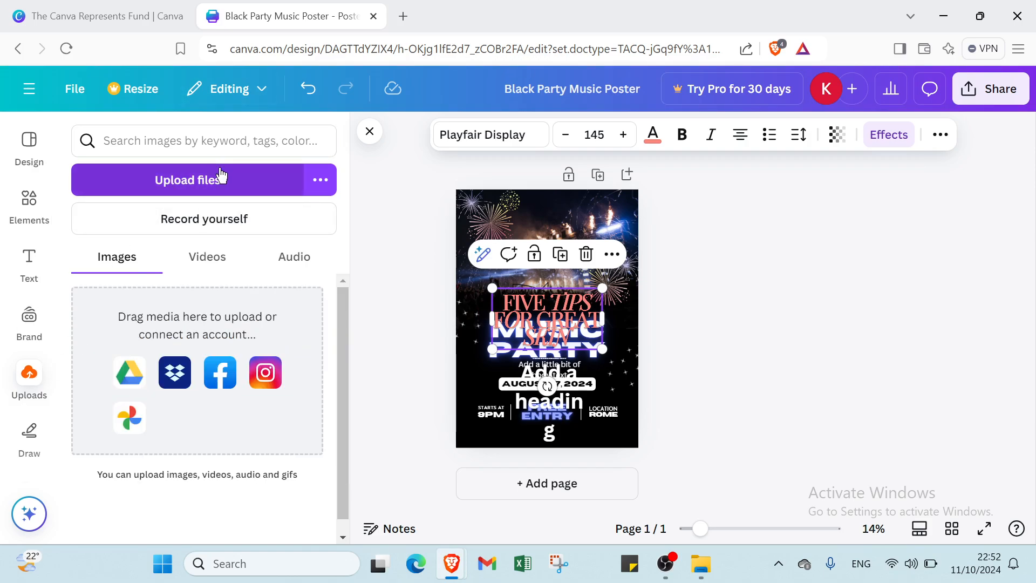
{"action": "left_click", "coordinate": [180, 225]}
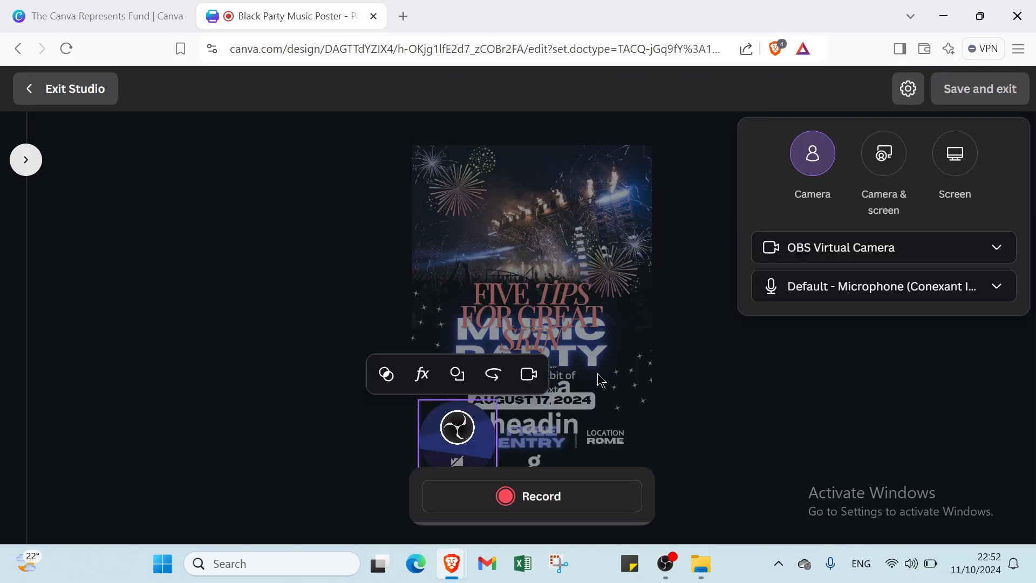
Step: Record a short camera clip over the poster, delete the recording and exit the studio
{"action": "left_click", "coordinate": [563, 494]}
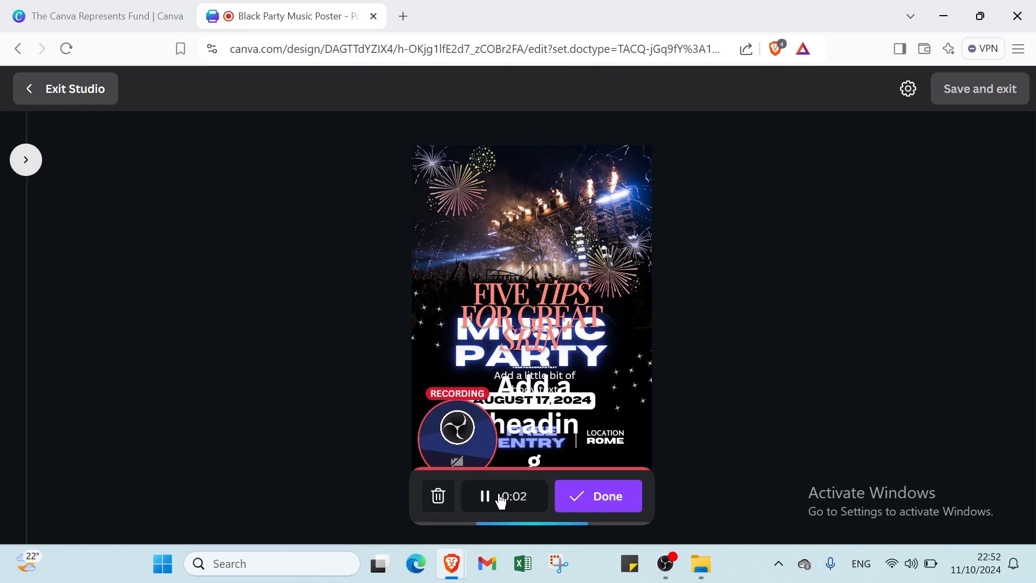
{"action": "left_click", "coordinate": [586, 503]}
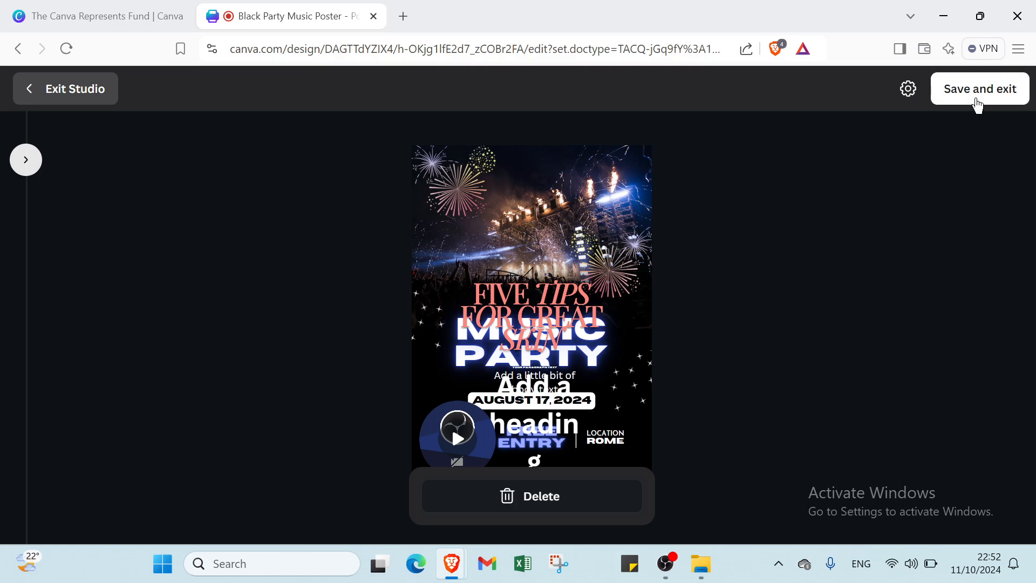
{"action": "left_click", "coordinate": [605, 493]}
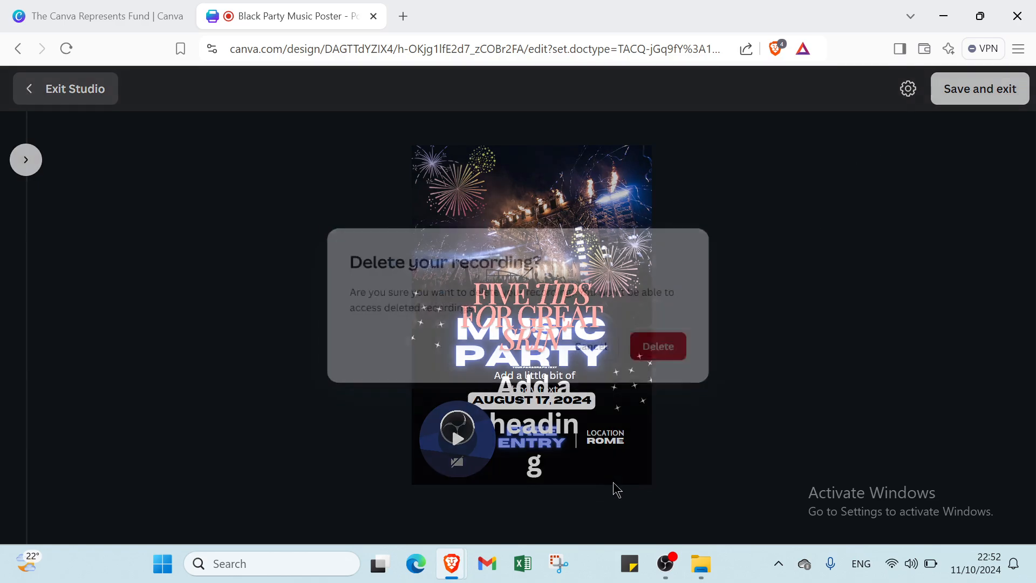
{"action": "left_click", "coordinate": [692, 358]}
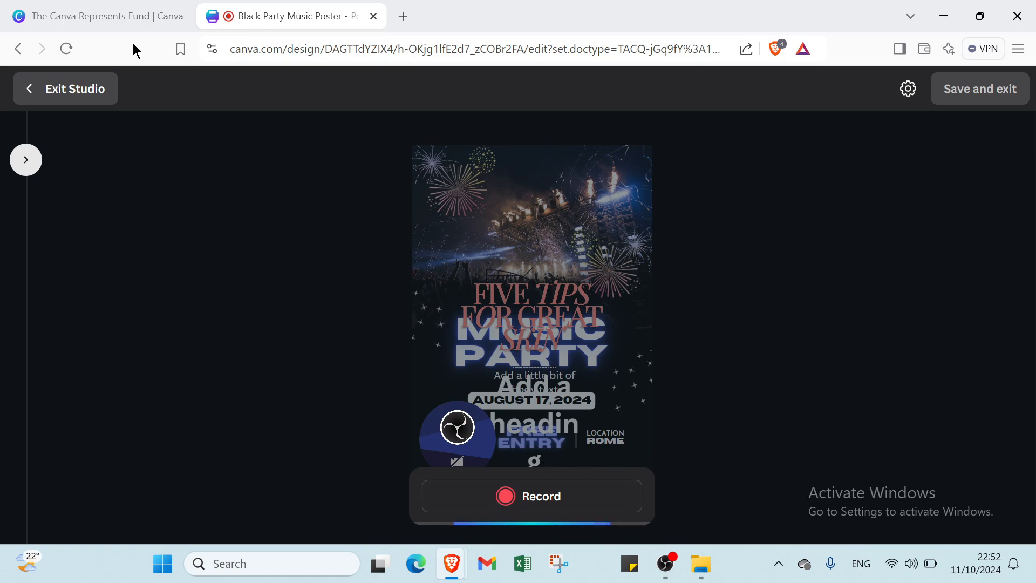
{"action": "left_click", "coordinate": [58, 88]}
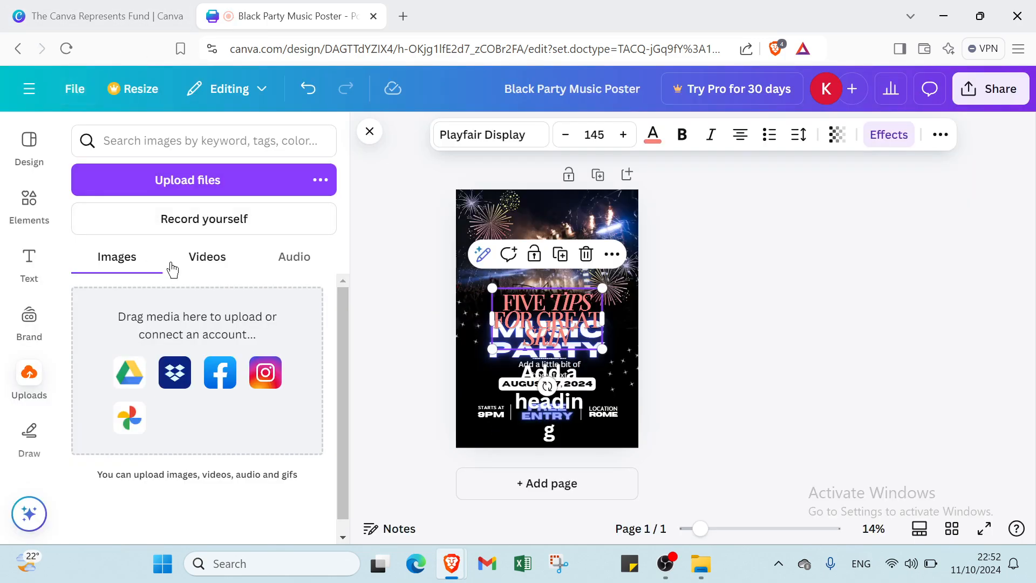
Step: Look through the uploaded videos, audio and images sections of the media uploads
{"action": "left_click", "coordinate": [206, 259]}
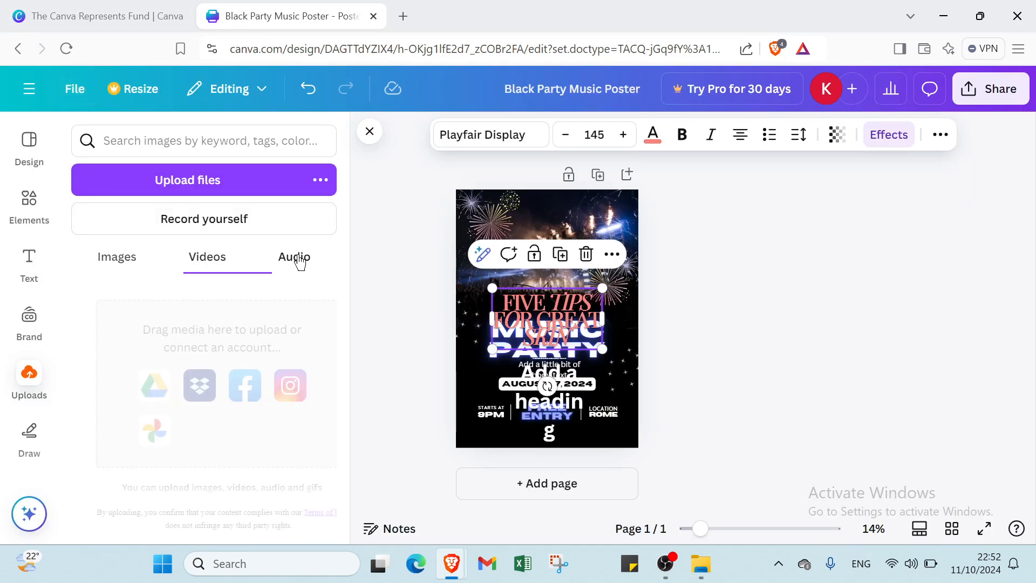
{"action": "left_click", "coordinate": [221, 258]}
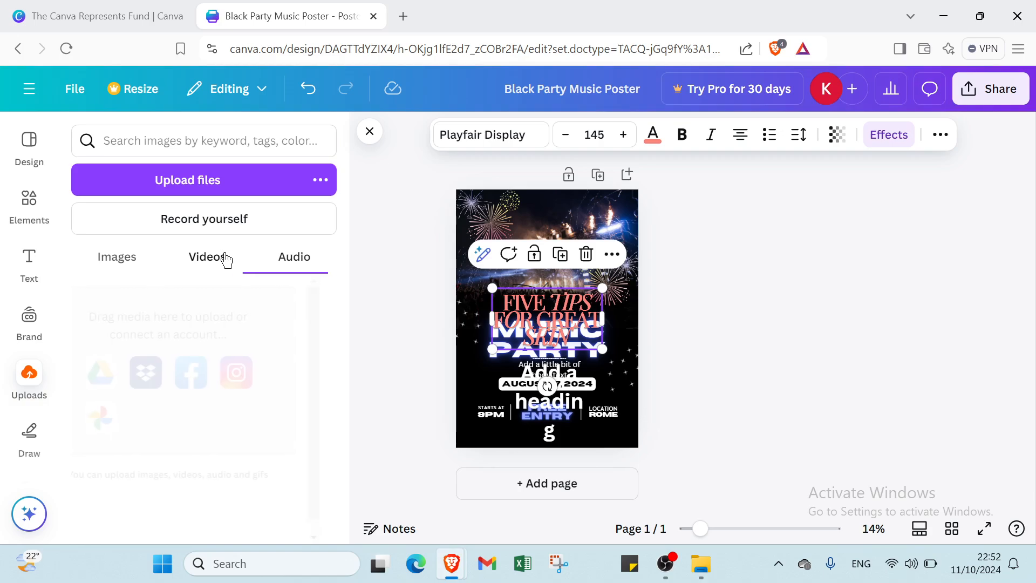
{"action": "left_click", "coordinate": [130, 259]}
Step: Open the drawing tools and scribble freehand across the middle of the poster with the blue pen
{"action": "left_click", "coordinate": [29, 431]}
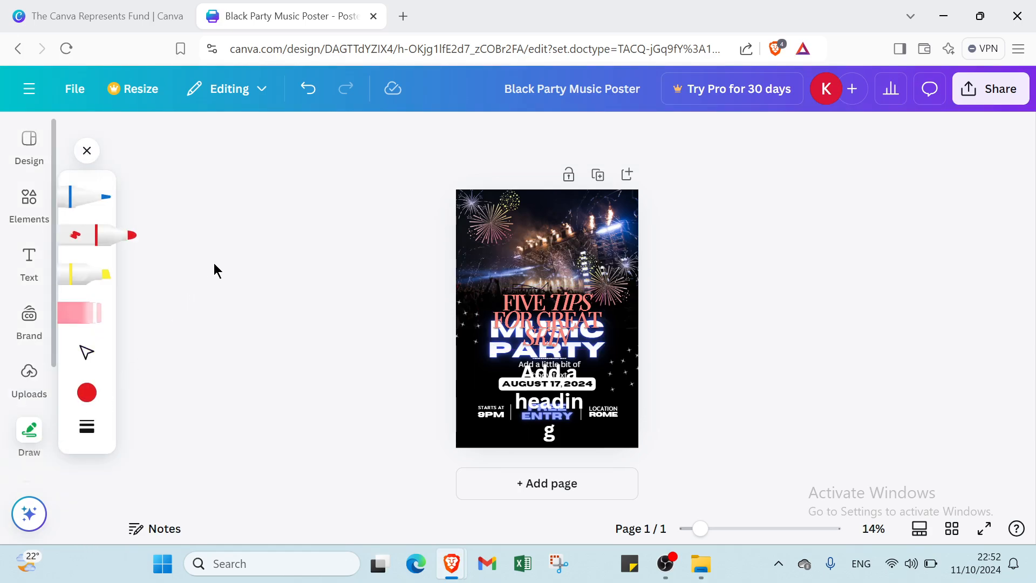
{"action": "key", "text": "Escape"}
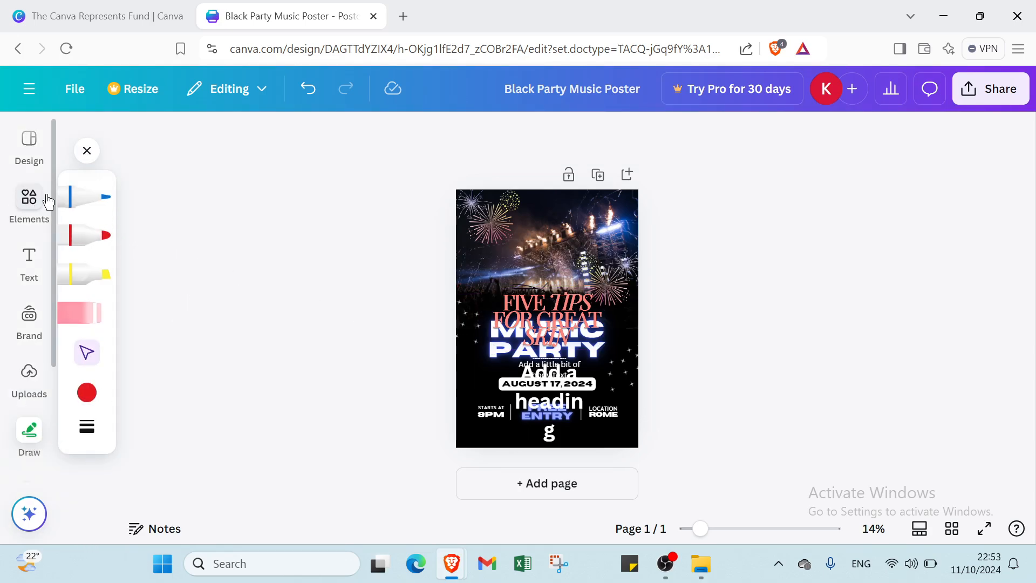
{"action": "left_click", "coordinate": [88, 201]}
{"action": "mouse_move", "coordinate": [514, 245]}
{"action": "left_mouse_down"}
{"action": "mouse_move", "coordinate": [563, 354]}
{"action": "mouse_move", "coordinate": [511, 256]}
{"action": "mouse_move", "coordinate": [532, 247]}
{"action": "mouse_move", "coordinate": [514, 264]}
{"action": "mouse_move", "coordinate": [496, 354]}
{"action": "mouse_move", "coordinate": [531, 304]}
{"action": "mouse_move", "coordinate": [498, 303]}
{"action": "mouse_move", "coordinate": [552, 277]}
{"action": "left_mouse_up"}
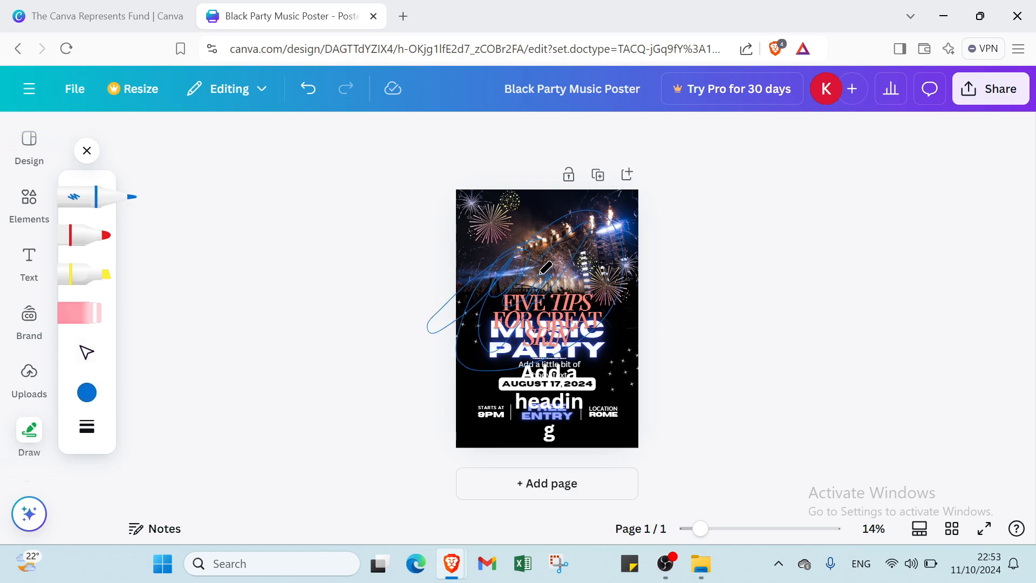
Step: Undo the pen scribble and all the text added to the poster, back to the original template design
{"action": "left_click", "coordinate": [316, 99]}
{"action": "left_click", "coordinate": [316, 92]}
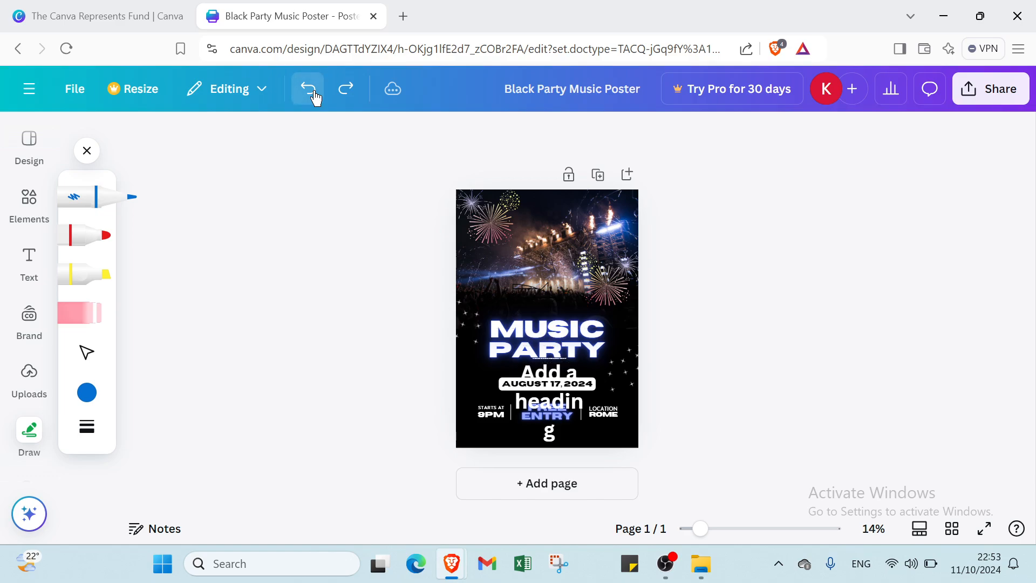
{"action": "left_click", "coordinate": [315, 92]}
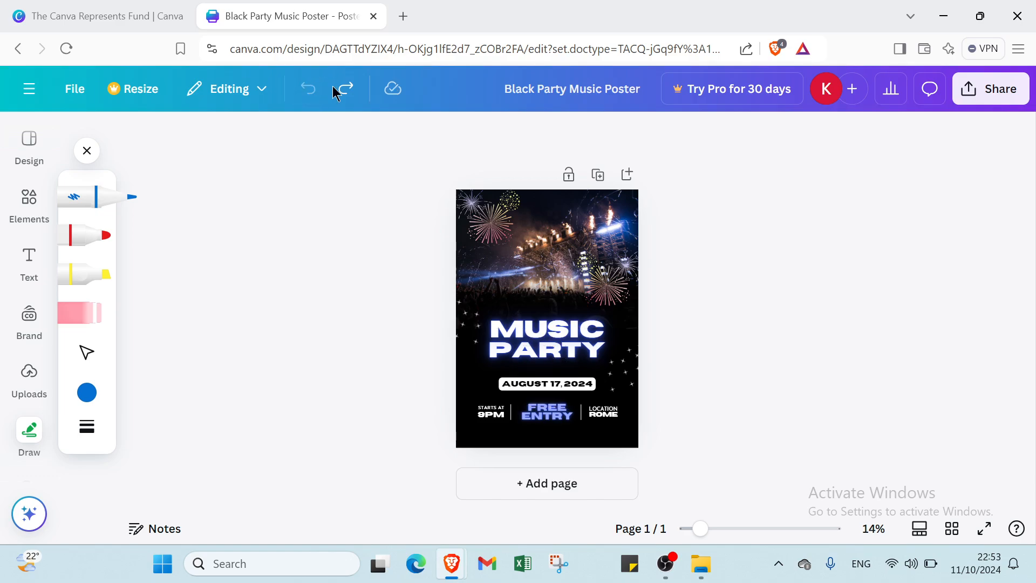
Step: View the poster's sharing options and the access levels for its collaboration link, leaving the access setting as it is
{"action": "left_click", "coordinate": [992, 98]}
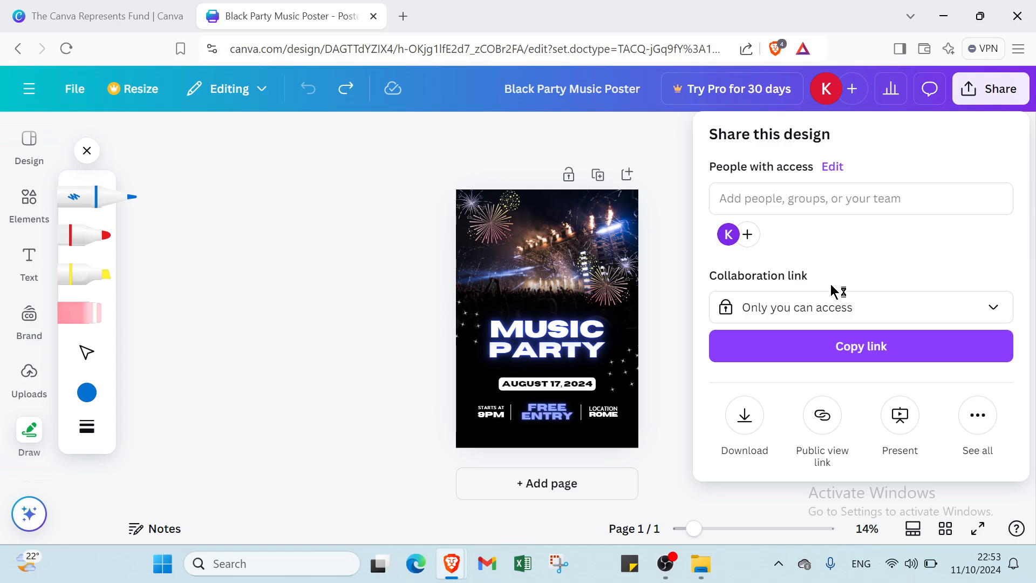
{"action": "left_click", "coordinate": [824, 307]}
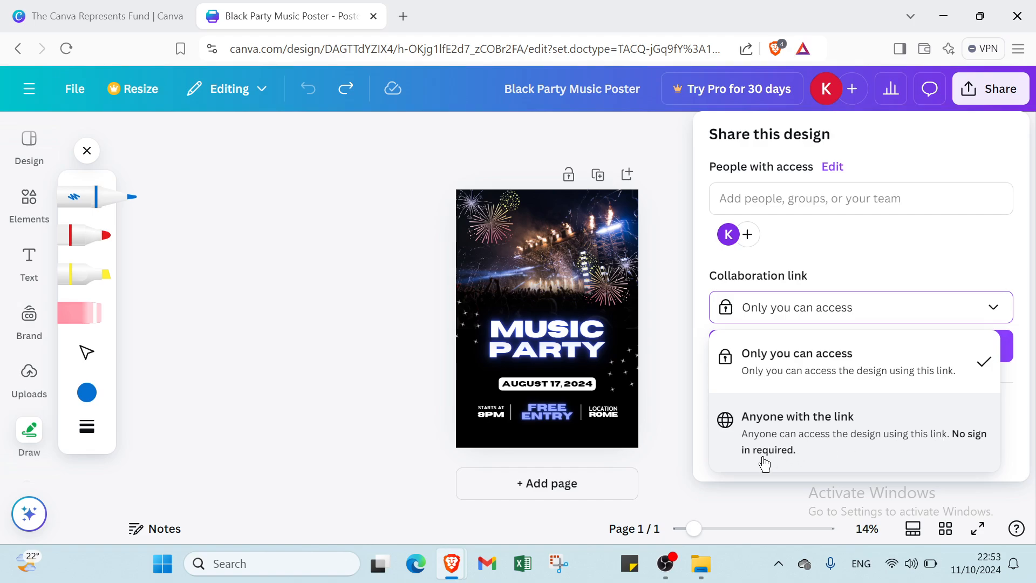
{"action": "left_click", "coordinate": [676, 387]}
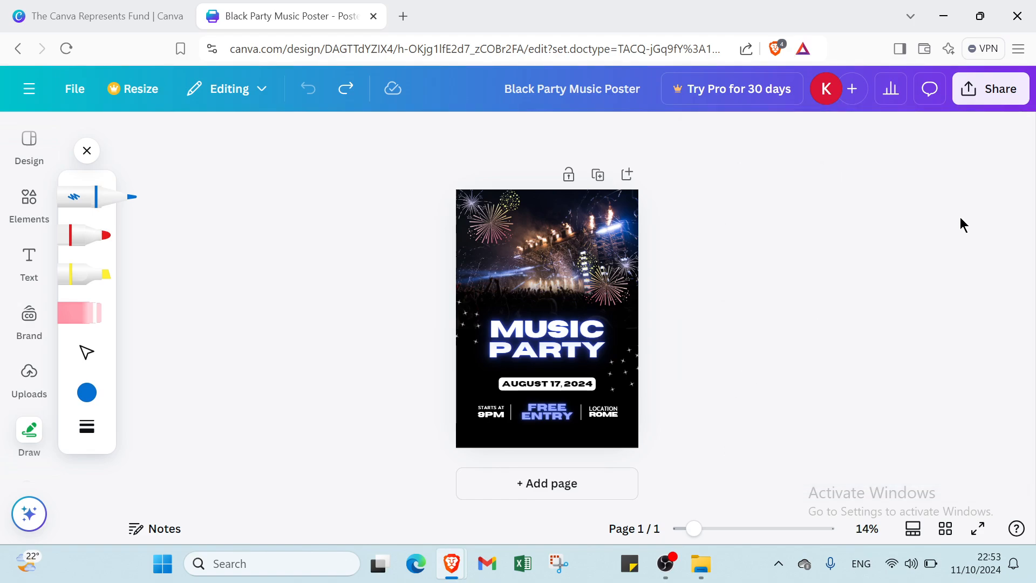
Step: Examine the full list of ways to share and publish the poster, and close it
{"action": "left_click", "coordinate": [991, 89]}
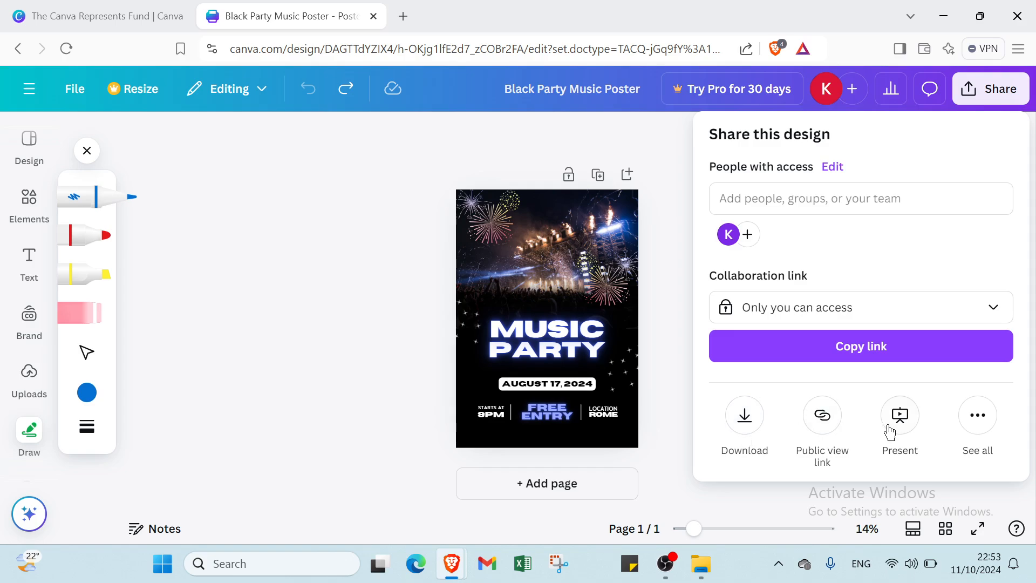
{"action": "left_click", "coordinate": [980, 424]}
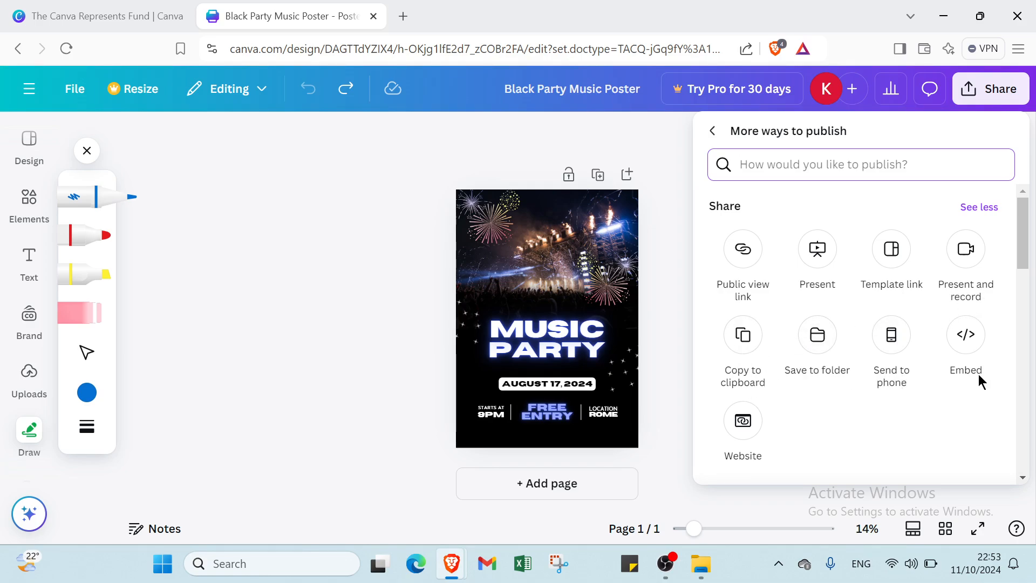
{"action": "left_click", "coordinate": [671, 188]}
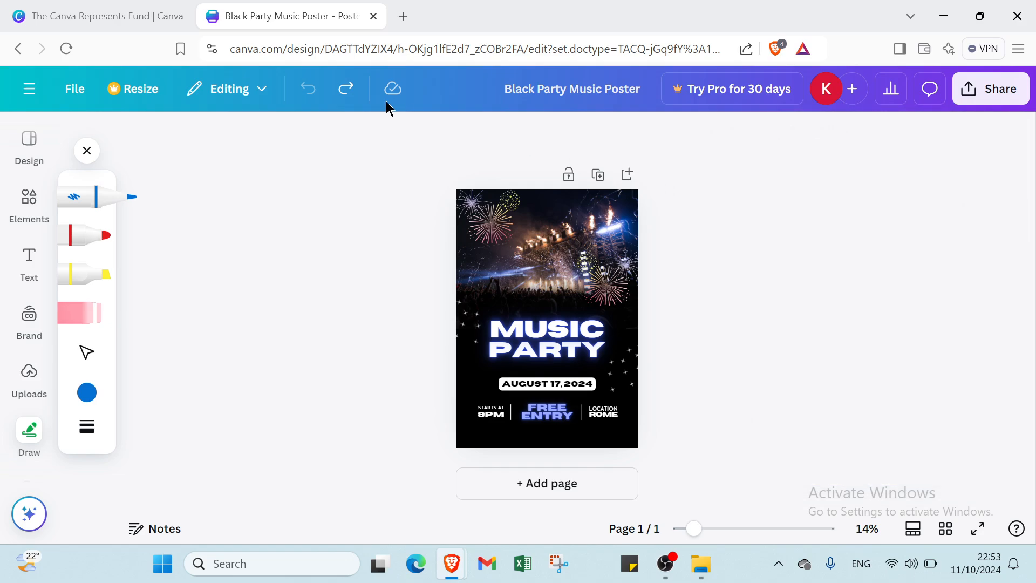
Step: Leave the poster editor for the Canva home page and switch to the Canva Represents Fund page
{"action": "left_click", "coordinate": [28, 95]}
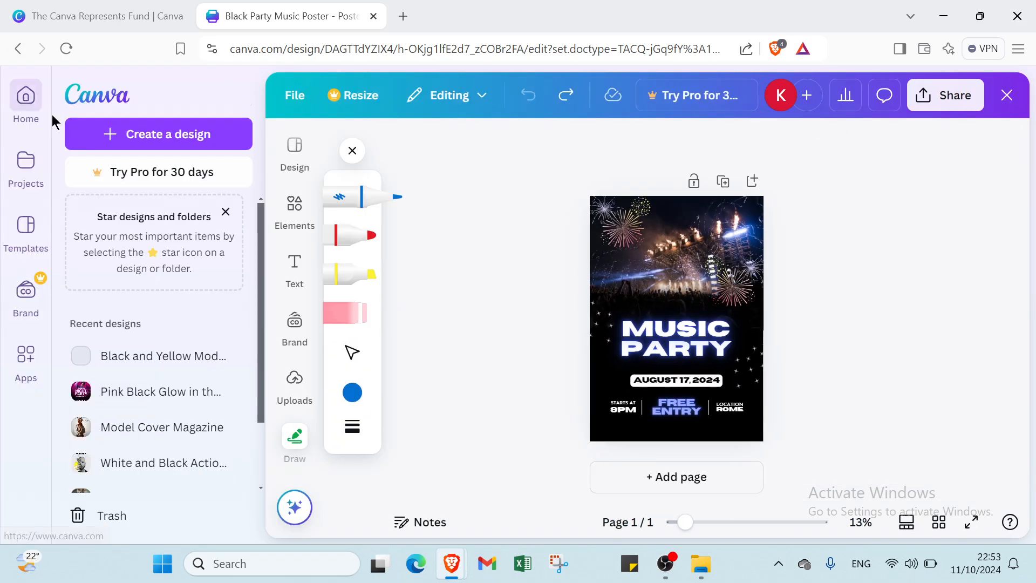
{"action": "left_click", "coordinate": [35, 112]}
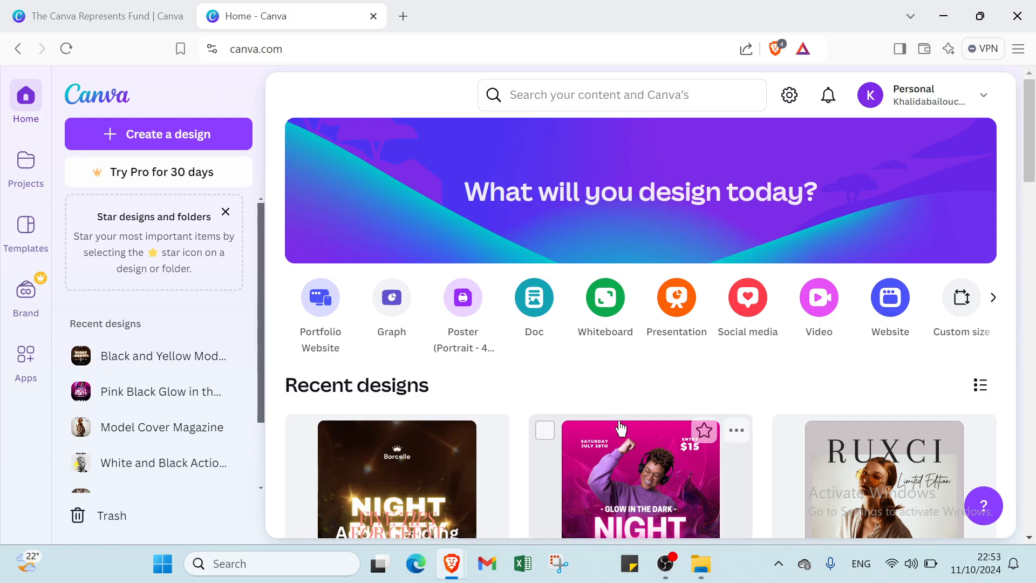
{"action": "left_click", "coordinate": [121, 23]}
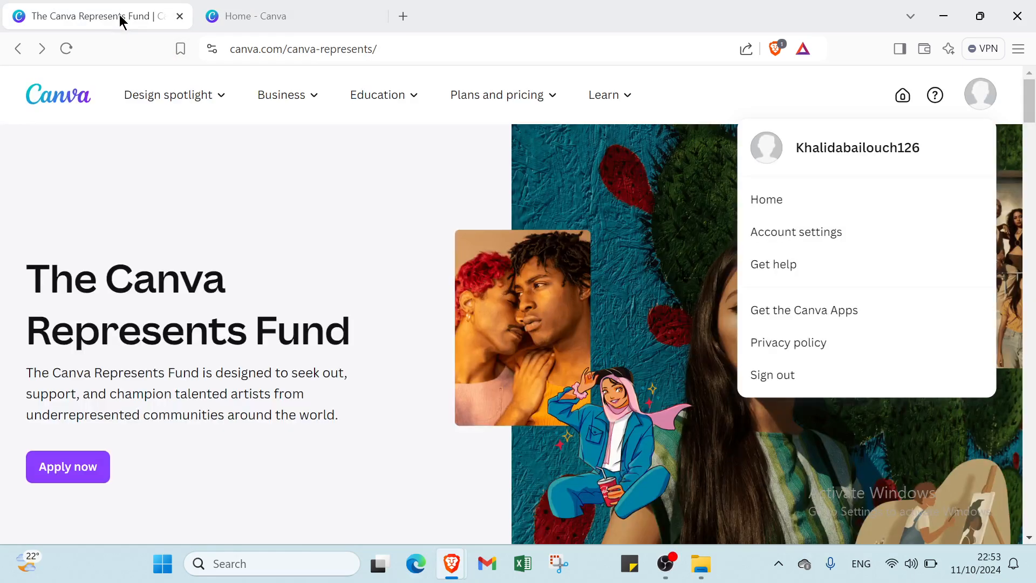